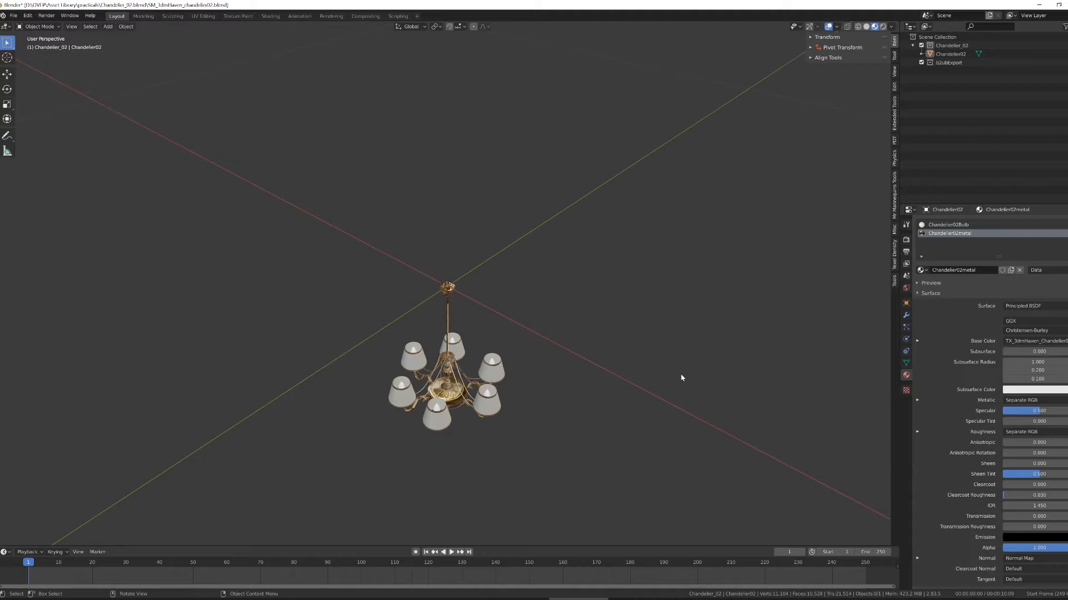
pyautogui.moveTo(512, 371); pyautogui.dragTo(496, 353, button='middle')
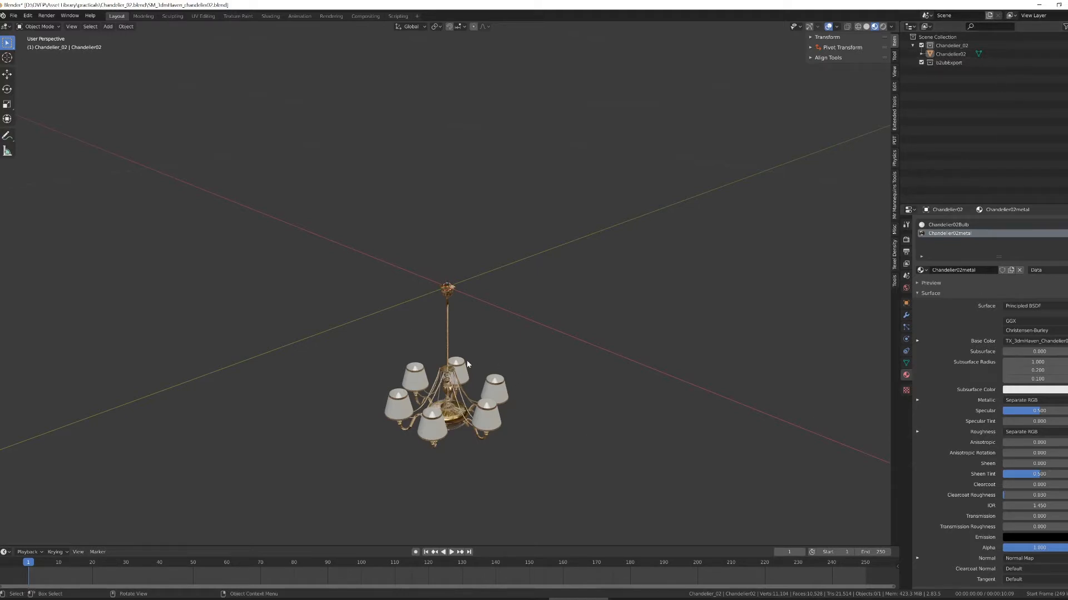
pyautogui.click(453, 371)
pyautogui.click(504, 337)
pyautogui.click(446, 377)
pyautogui.click(505, 359)
pyautogui.click(444, 372)
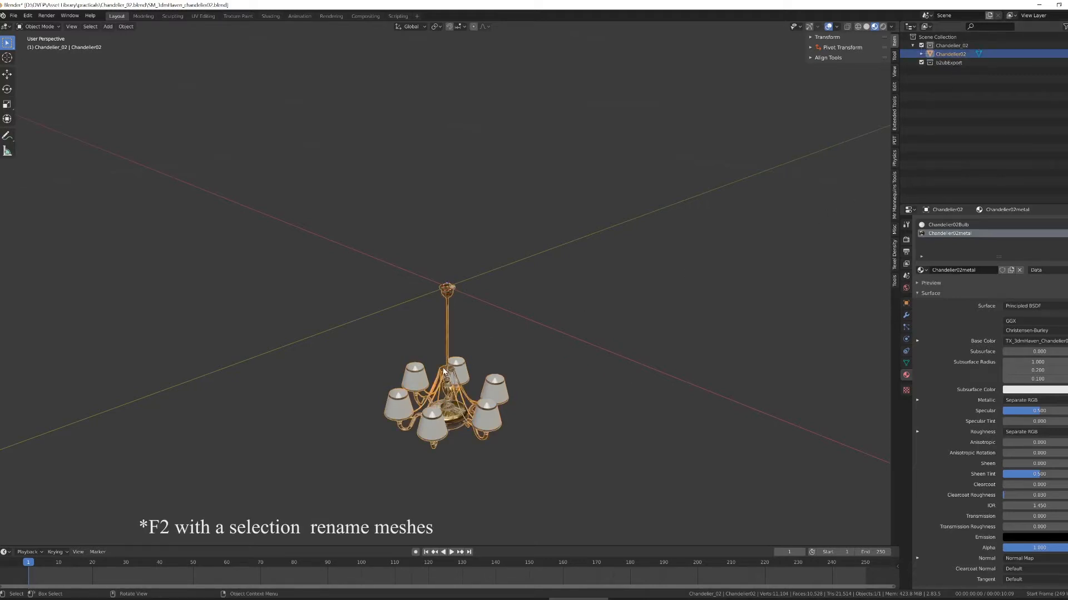
pyautogui.click(472, 363)
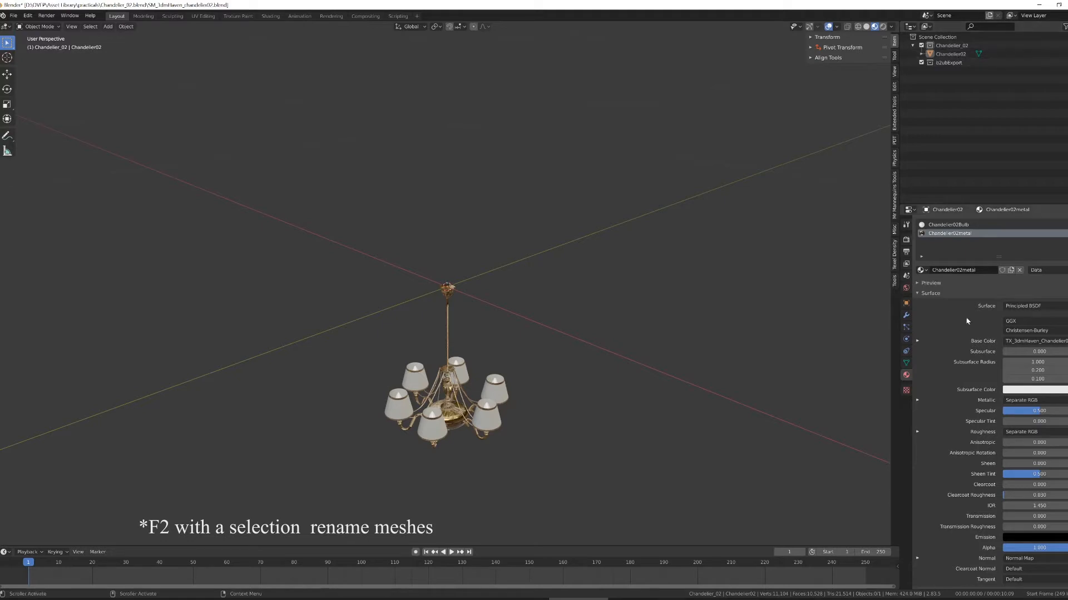
# - Review the chandelier's two material slots, Chandelier02Bulb and Chandelier02metal
pyautogui.click(468, 382)
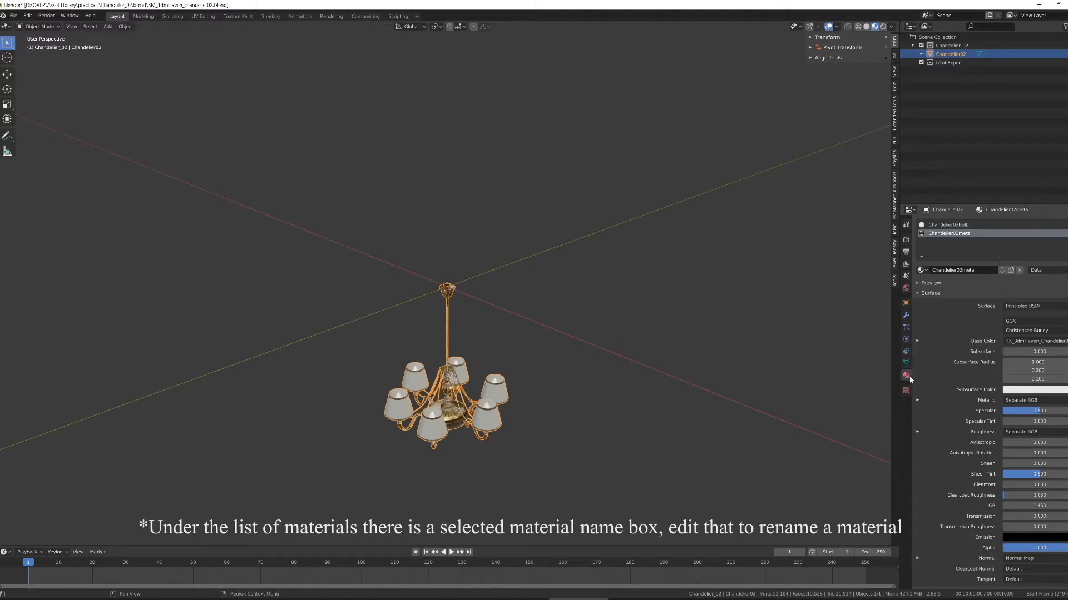
pyautogui.click(959, 223)
pyautogui.click(958, 233)
pyautogui.click(976, 225)
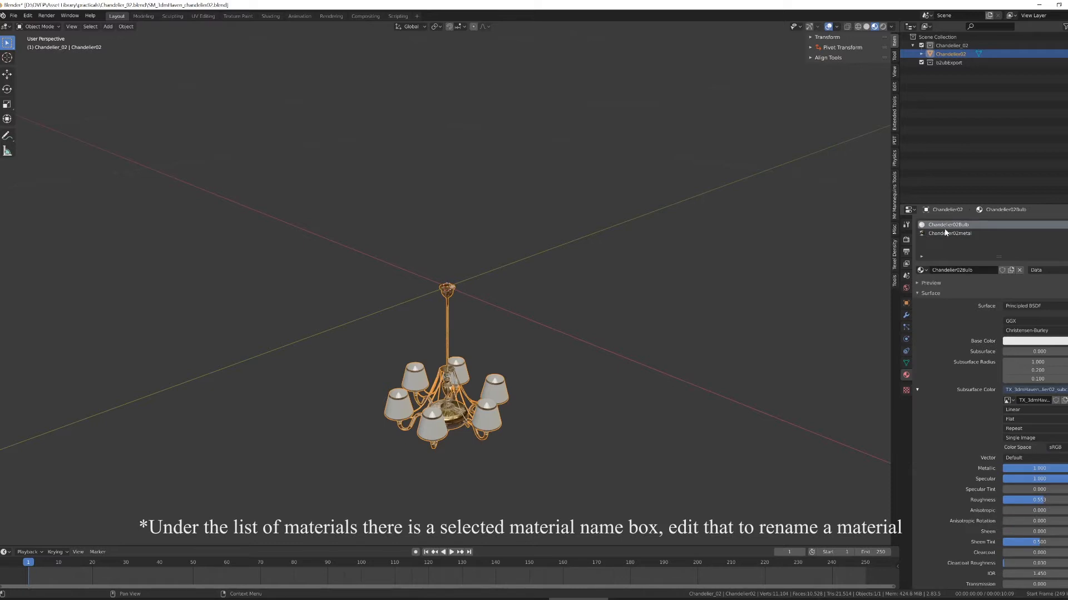
pyautogui.click(970, 146)
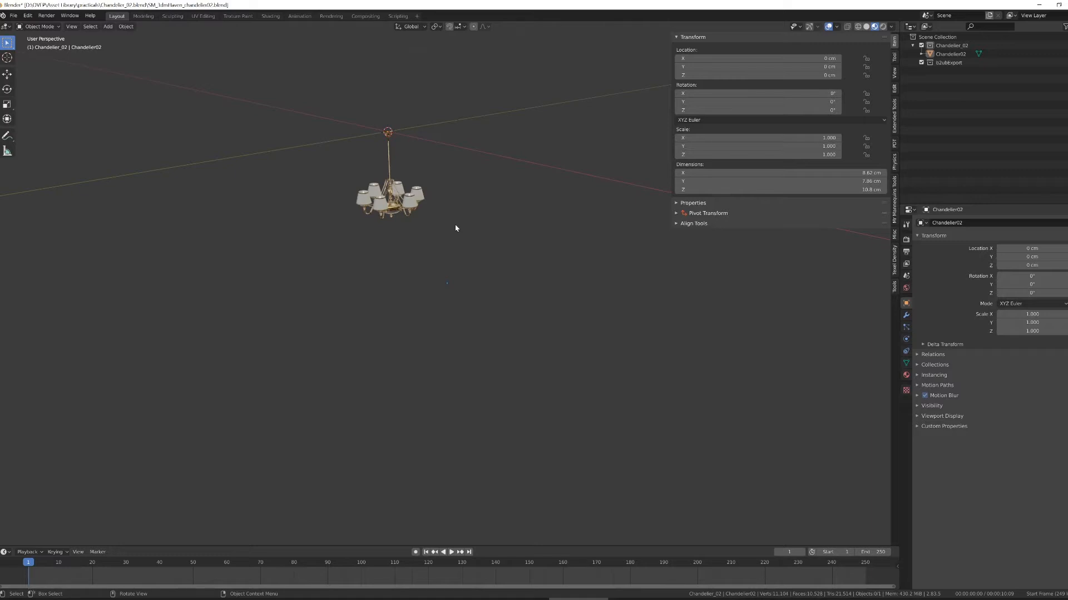
# - Multiply the chandelier's Z dimension by 10
pyautogui.click(392, 207)
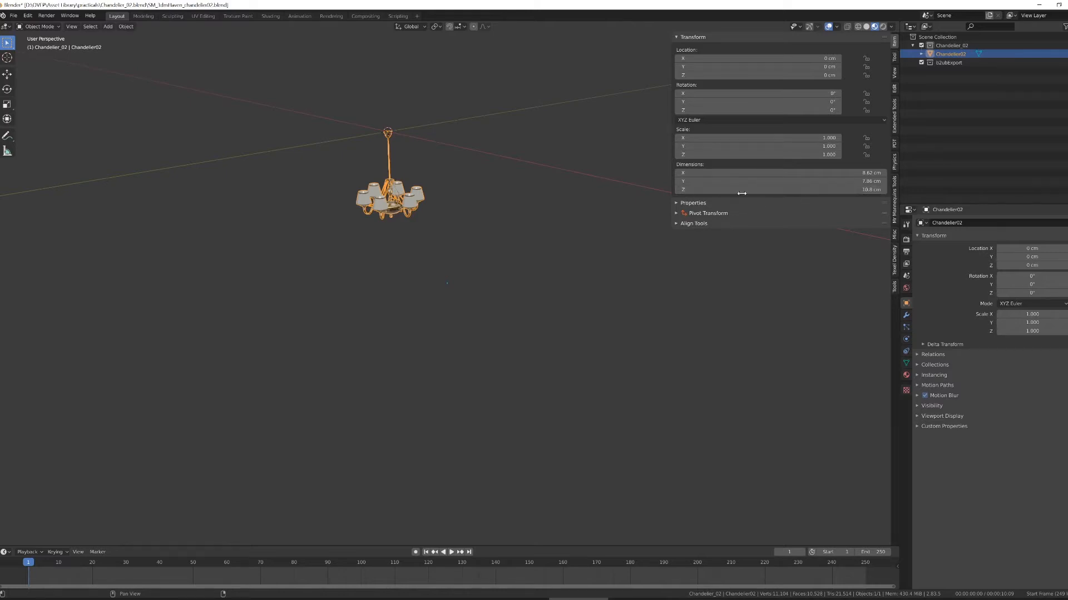
pyautogui.click(852, 193)
pyautogui.click(680, 190)
pyautogui.write('*10')
pyautogui.press('Return')
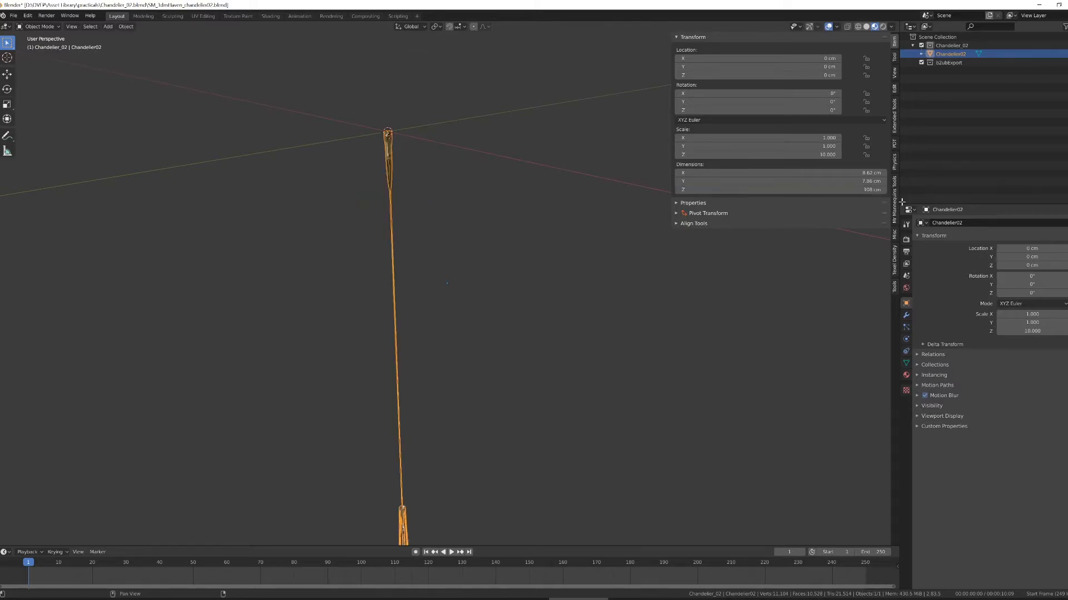
# - Copy the chandelier's Z scale of 10 to its X and Y scale so it is enlarged uniformly
pyautogui.scroll(-6, 524, 283)
pyautogui.scroll(3, 512, 316)
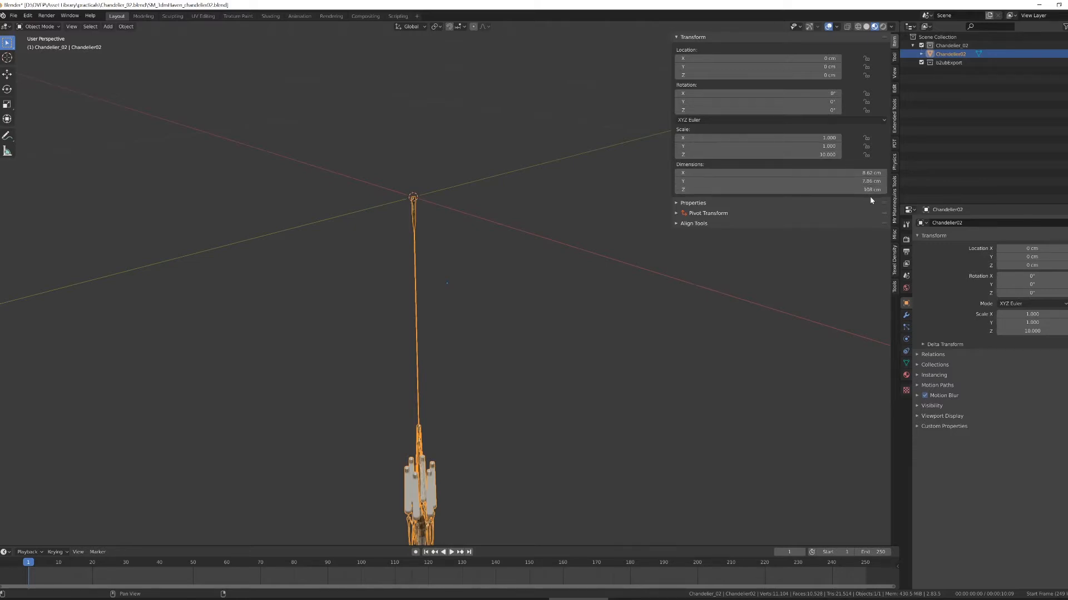
pyautogui.click(829, 155)
pyautogui.hotkey('ctrl', 'c')
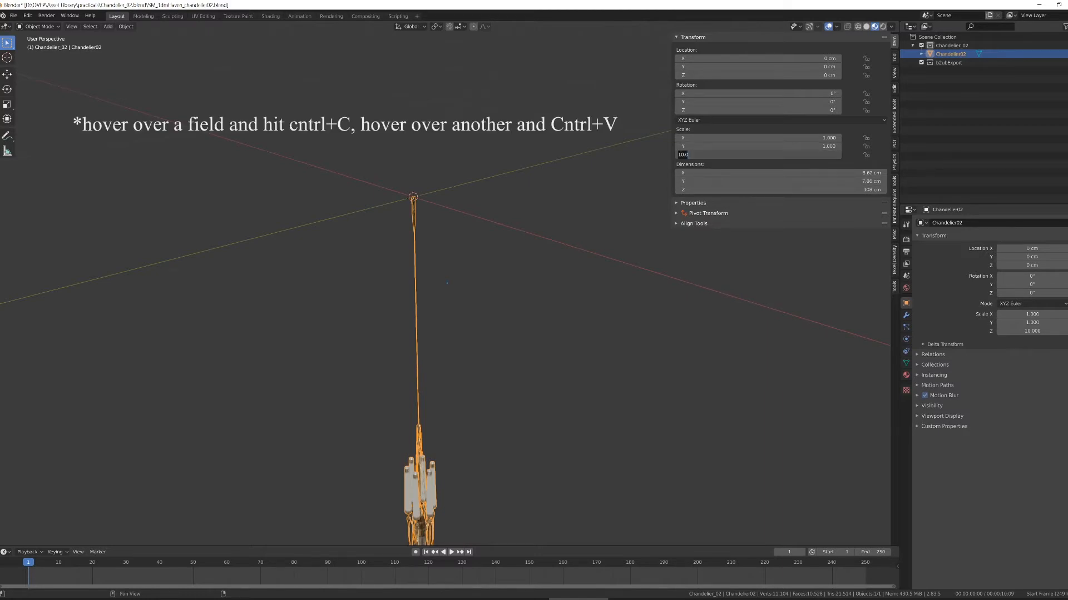
pyautogui.click(820, 147)
pyautogui.hotkey('ctrl', 'v')
pyautogui.hotkey('ctrl', 'v')
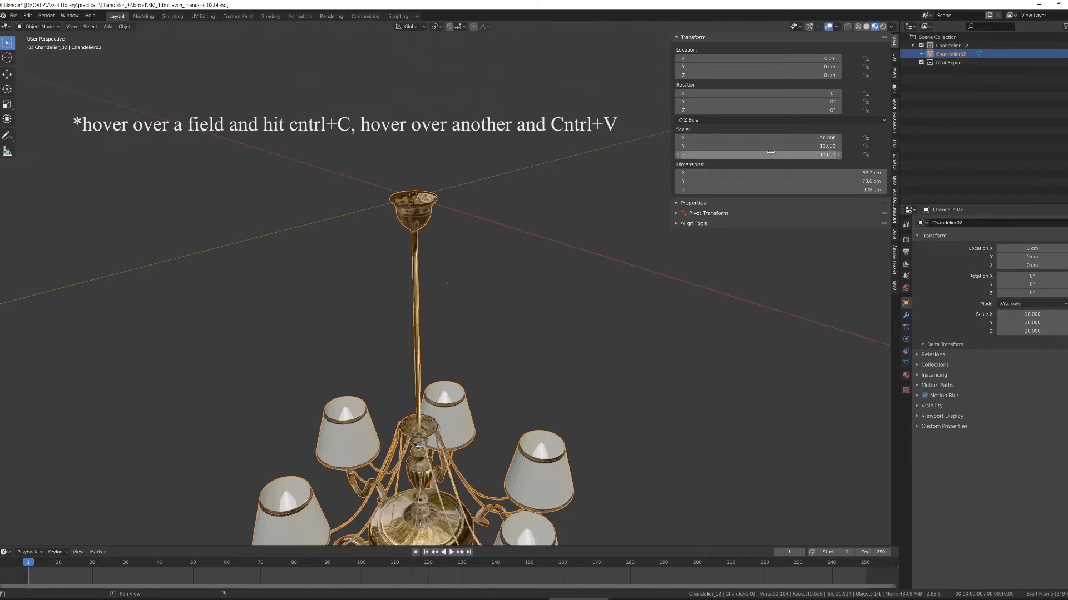
# - Apply Rotation & Scale to the chandelier, followed by All Transforms
pyautogui.scroll(-2, 515, 257)
pyautogui.moveTo(515, 257); pyautogui.dragTo(501, 277, button='middle')
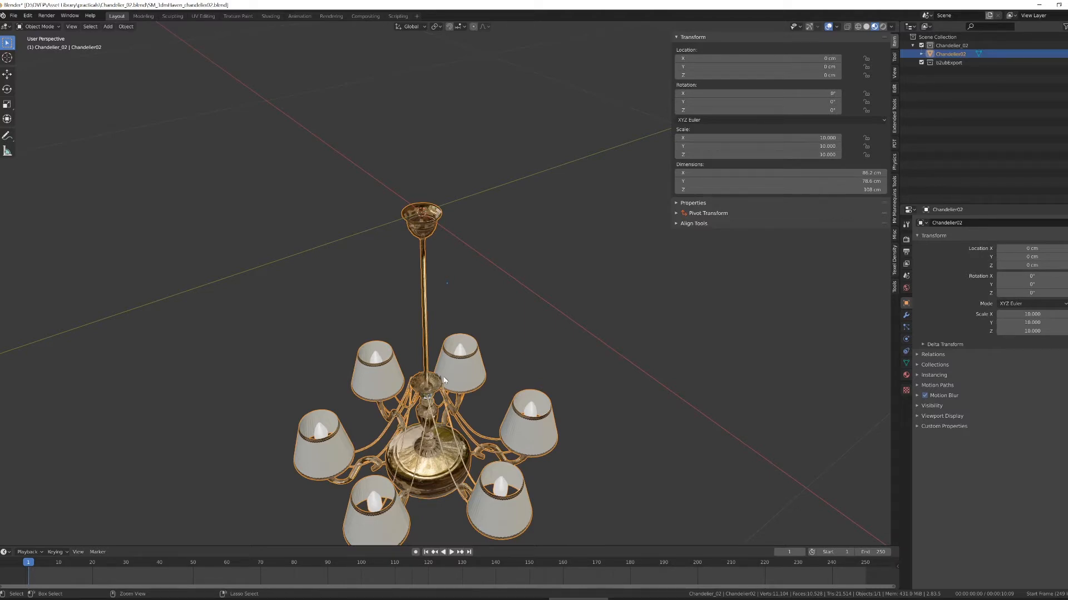
pyautogui.hotkey('ctrl', 'a')
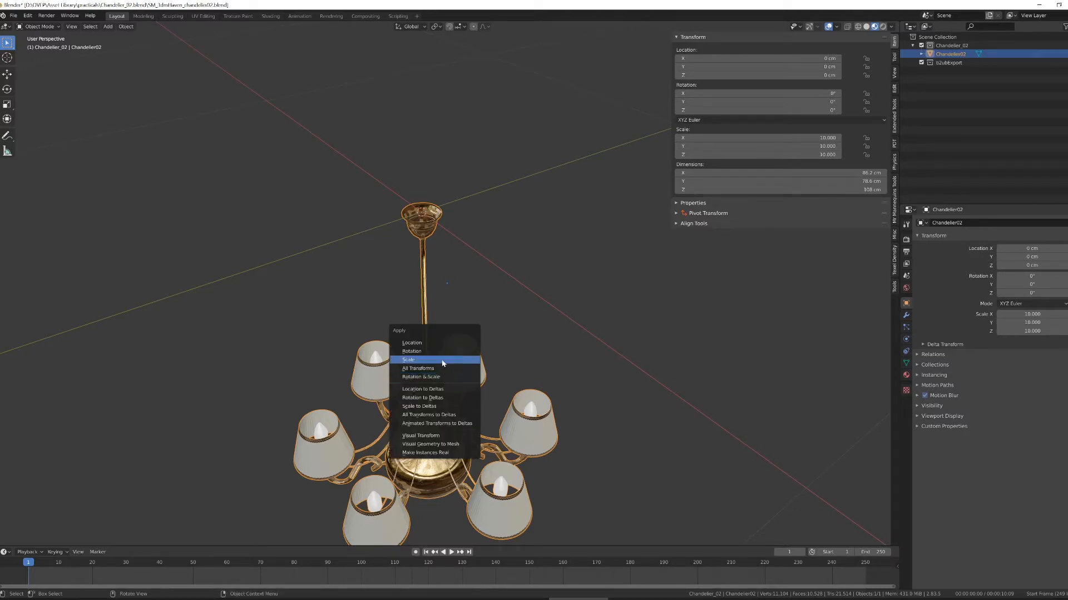
pyautogui.click(445, 378)
pyautogui.moveTo(485, 357); pyautogui.dragTo(513, 328, button='middle')
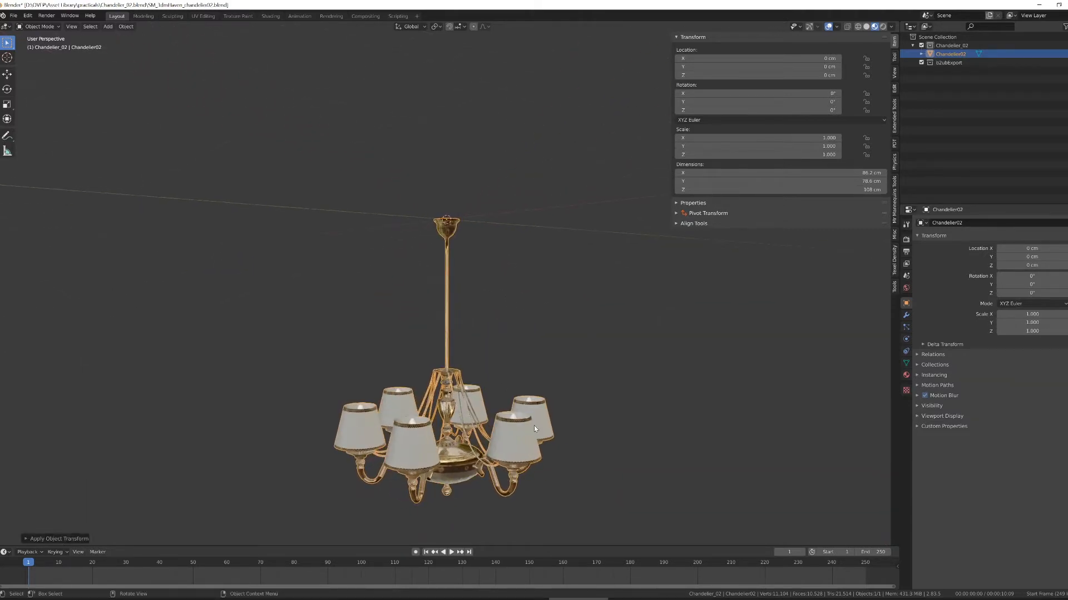
pyautogui.hotkey('ctrl', 'a')
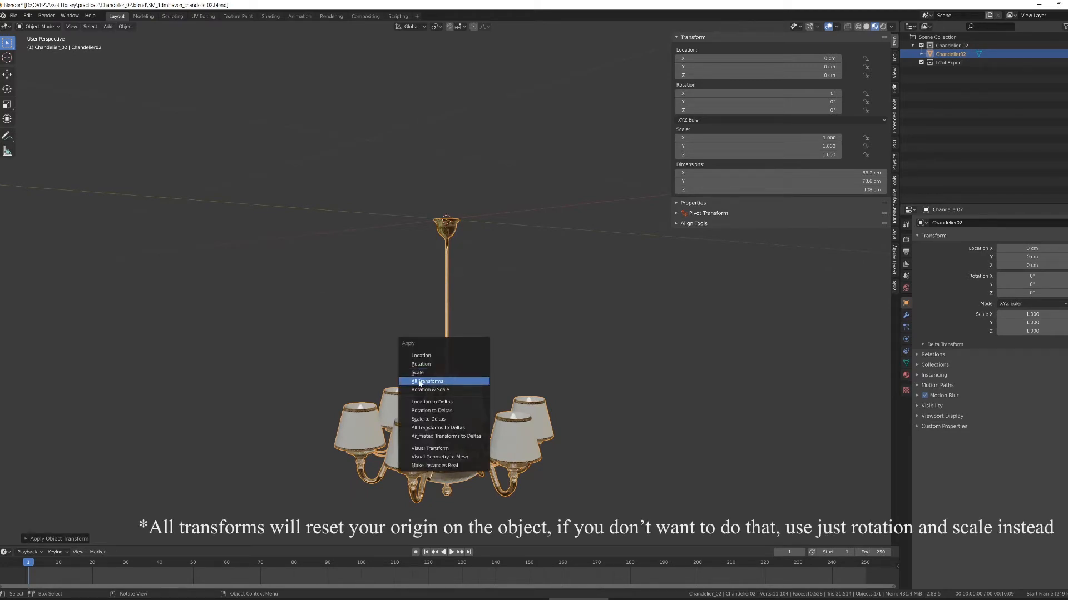
pyautogui.click(439, 384)
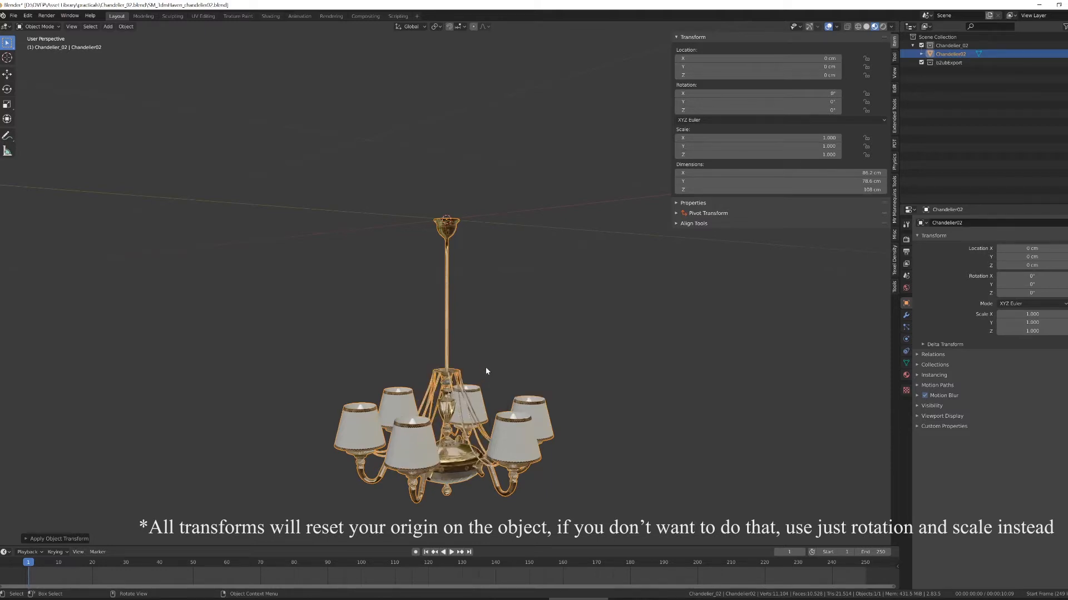
# - Set the chandelier's origin to a single vertex on the upper rim of its ceiling cup
pyautogui.moveTo(486, 371); pyautogui.dragTo(527, 314, button='middle')
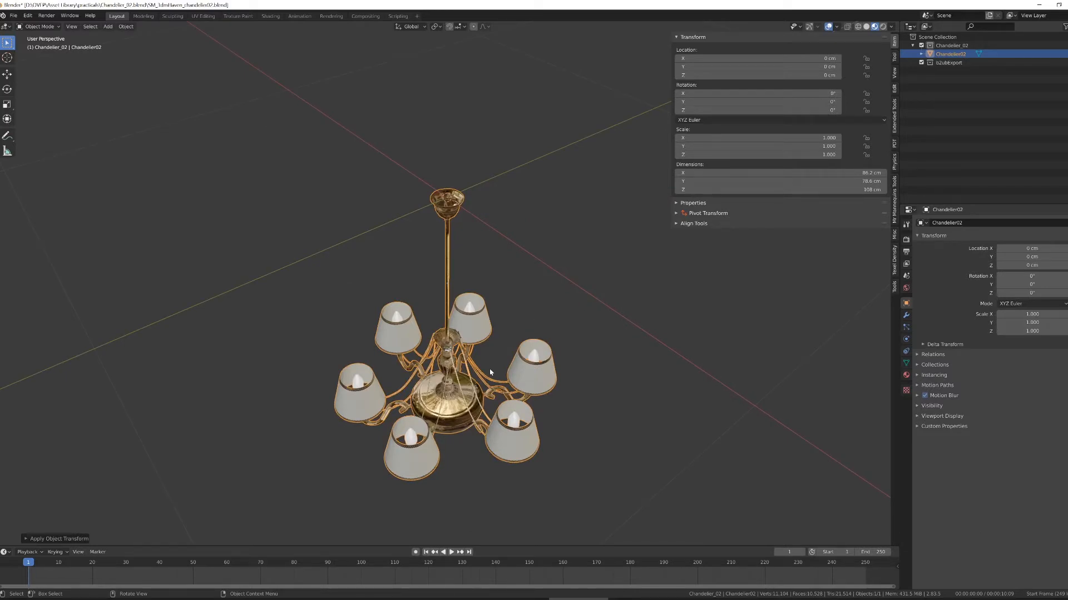
pyautogui.moveTo(438, 239); pyautogui.dragTo(455, 215, button='middle')
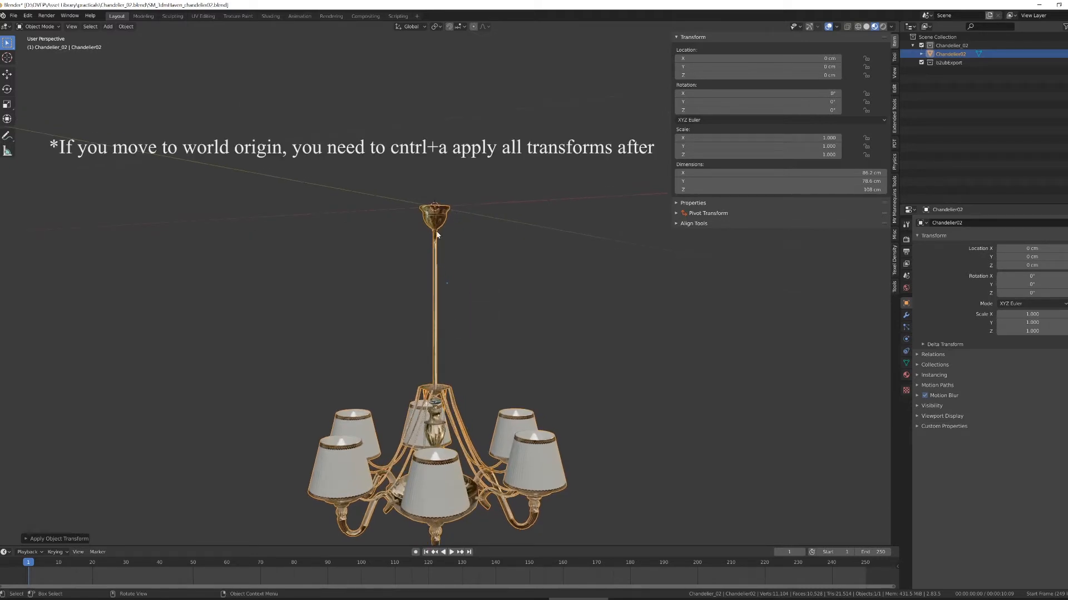
pyautogui.moveTo(437, 234)
pyautogui.mouseDown(button='middle')
pyautogui.moveTo(451, 274)
pyautogui.moveTo(436, 233)
pyautogui.mouseUp(button='middle')
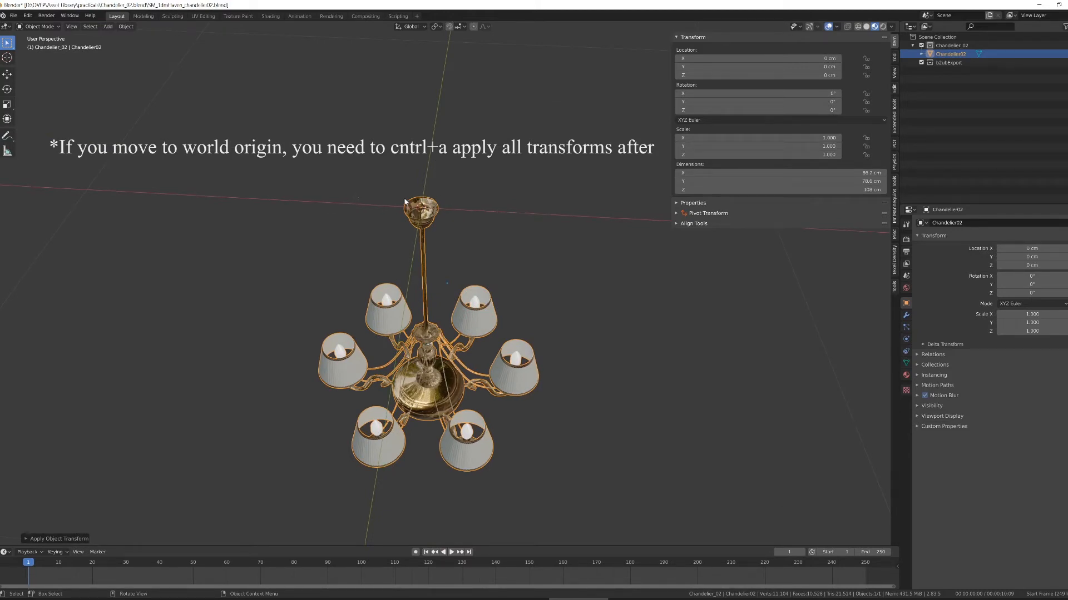
pyautogui.moveTo(522, 296); pyautogui.dragTo(454, 294, button='middle')
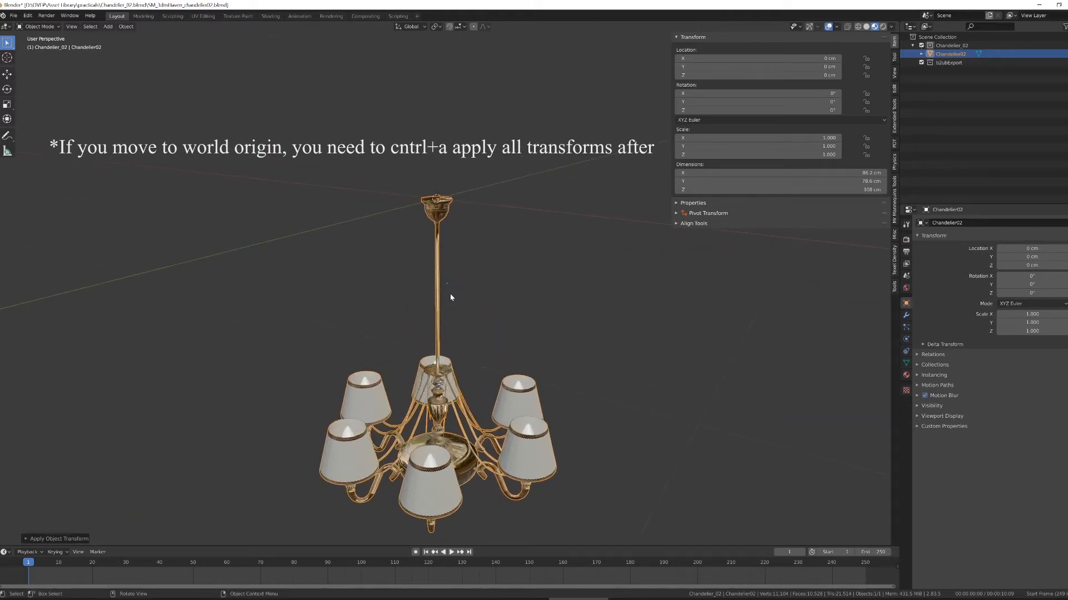
pyautogui.press('Tab')
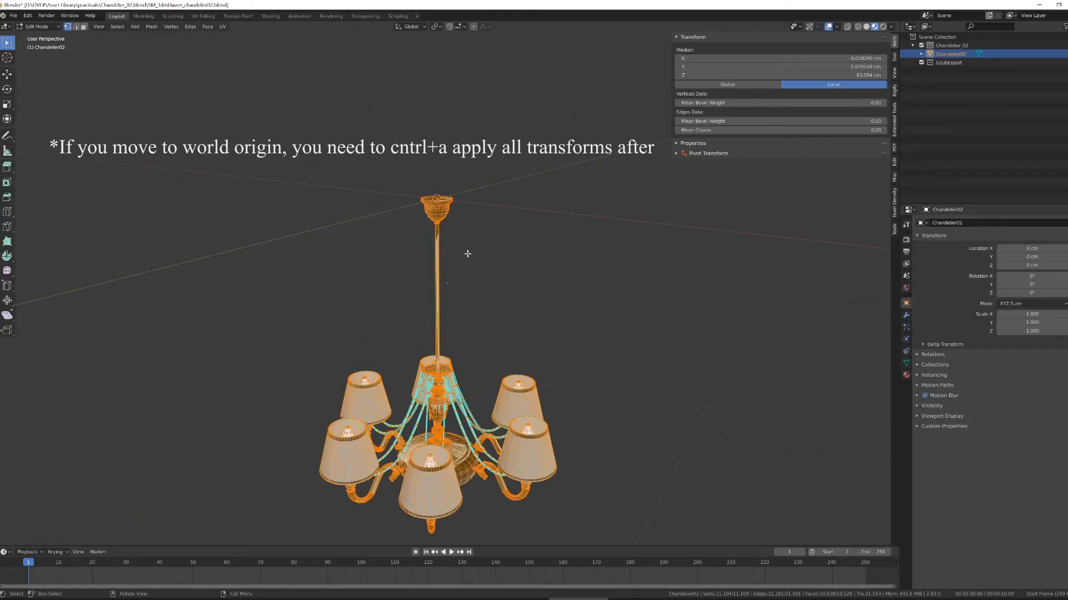
pyautogui.scroll(6, 467, 300)
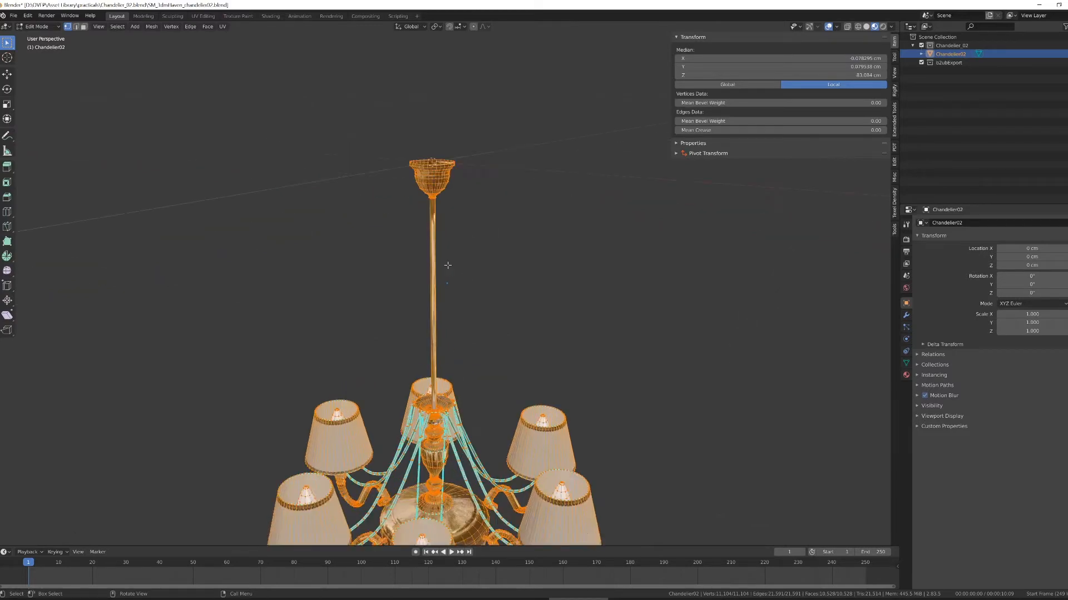
pyautogui.scroll(8, 426, 333)
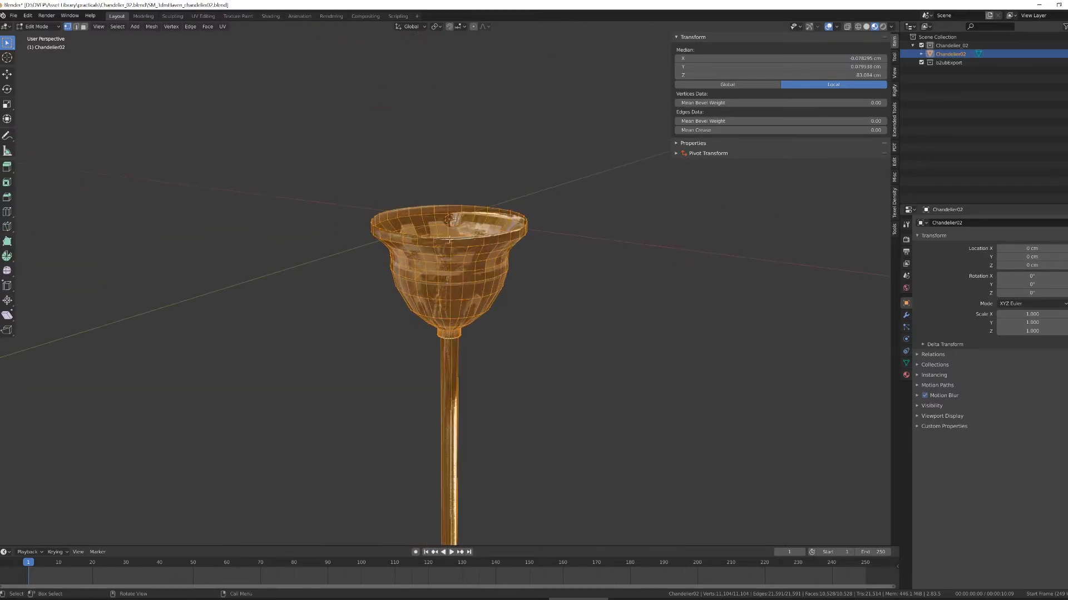
pyautogui.moveTo(458, 203); pyautogui.dragTo(606, 294, button='middle')
pyautogui.click(426, 288)
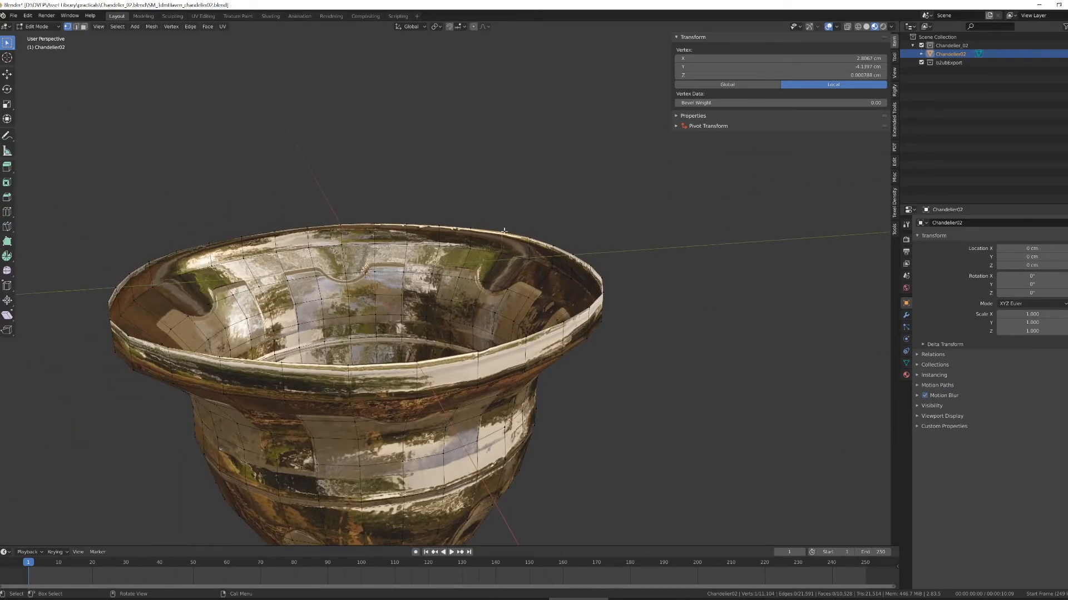
pyautogui.click(894, 230)
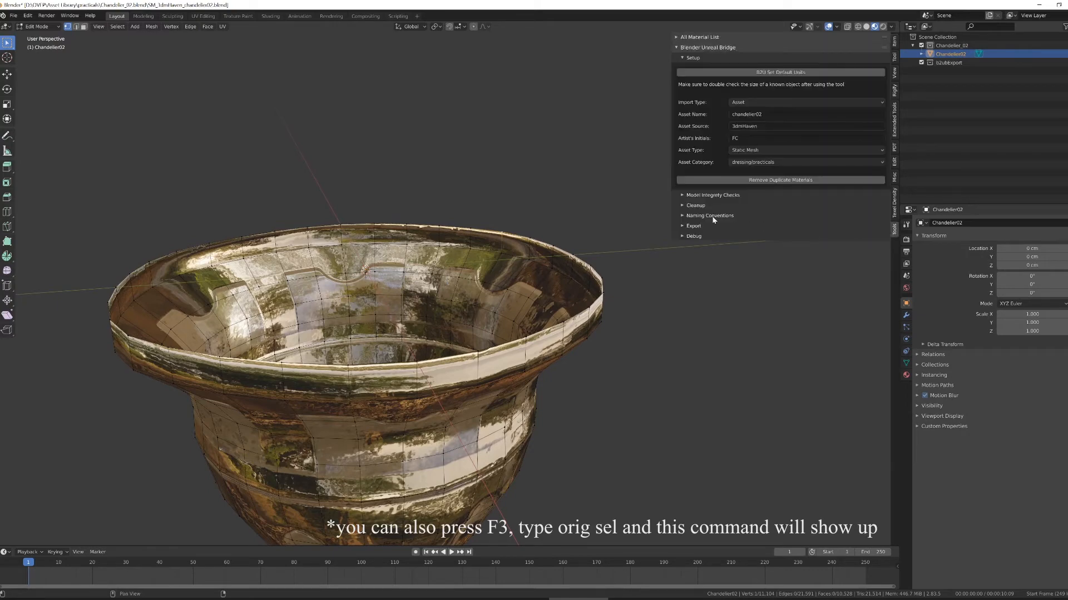
pyautogui.click(702, 206)
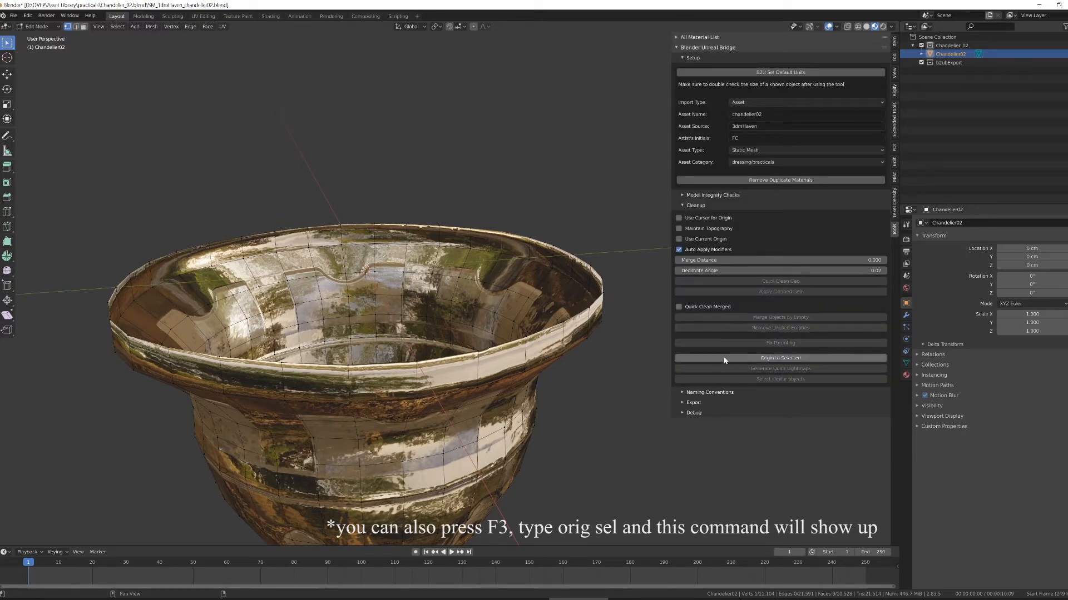
pyautogui.click(707, 358)
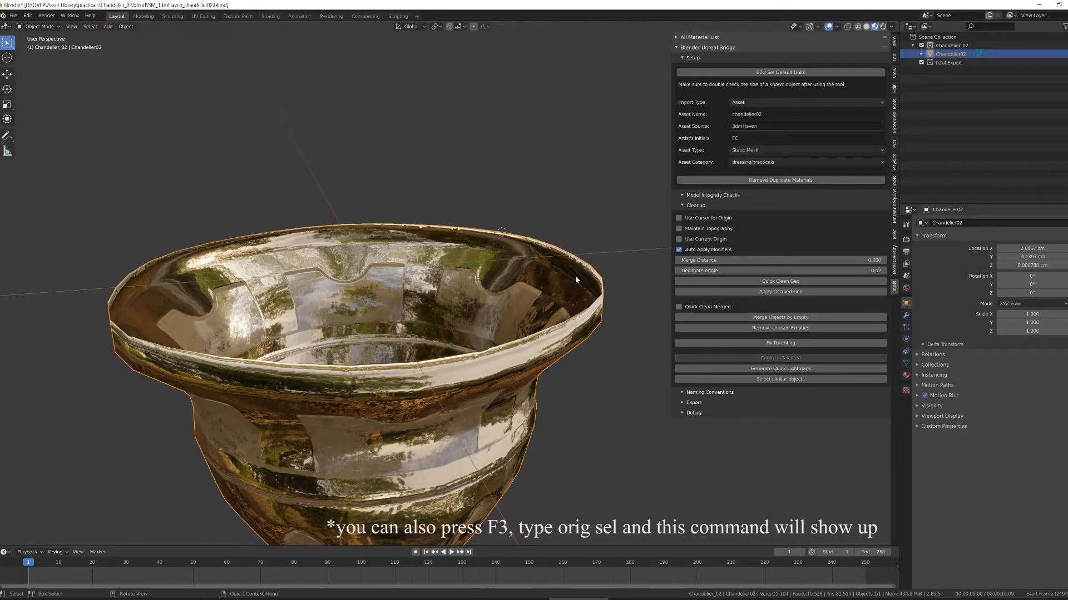
# - Select the edge loop around the ceiling cup's upper rim and set the chandelier's origin to that selection
pyautogui.moveTo(575, 276); pyautogui.dragTo(503, 271, button='middle')
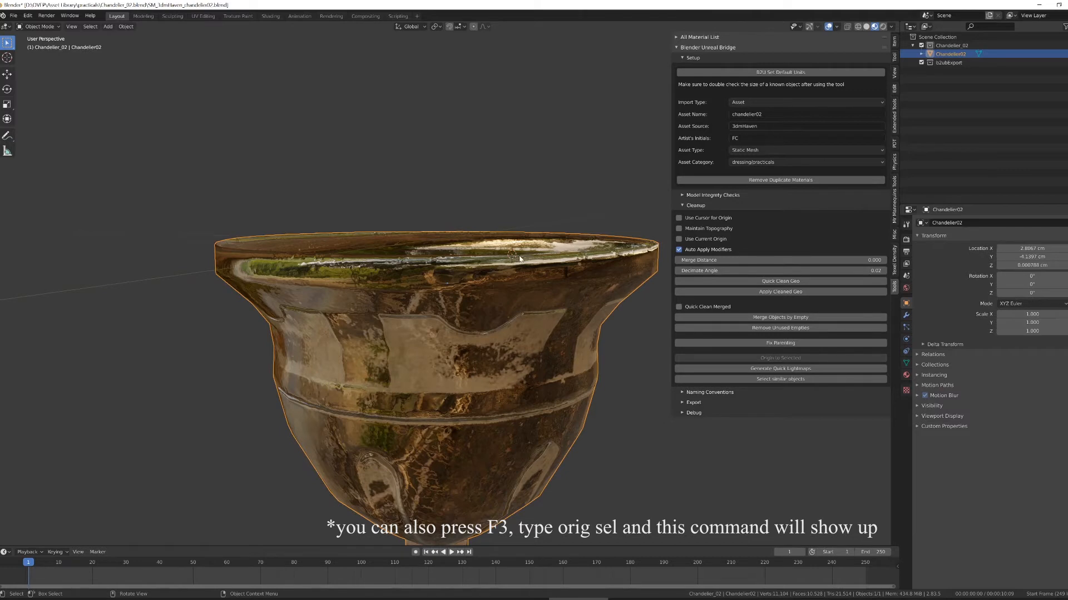
pyautogui.press('Tab')
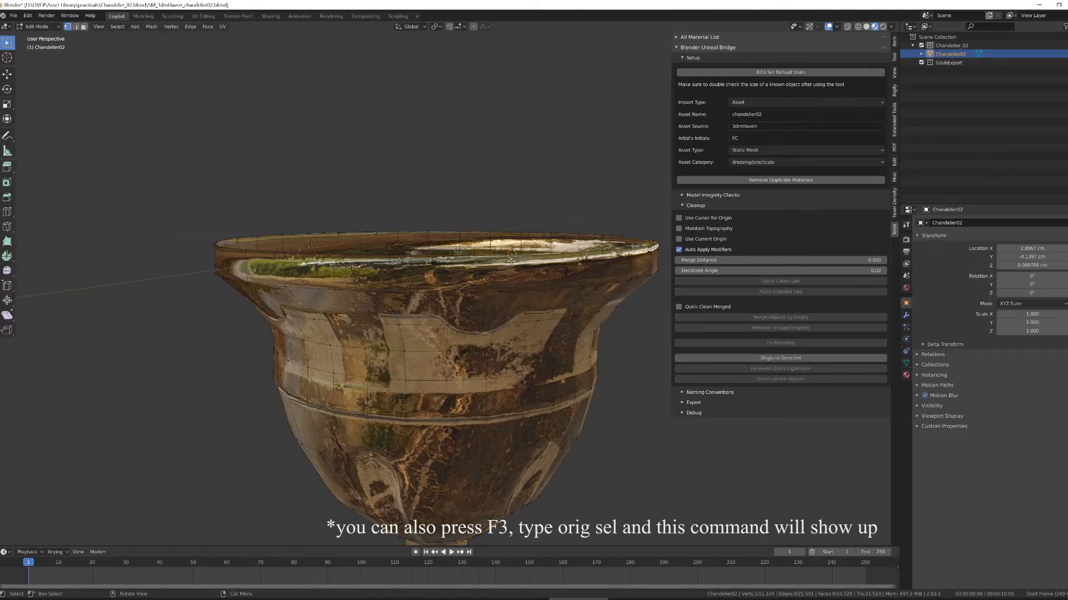
pyautogui.keyDown('alt'); pyautogui.click(393, 258); pyautogui.keyUp('alt')
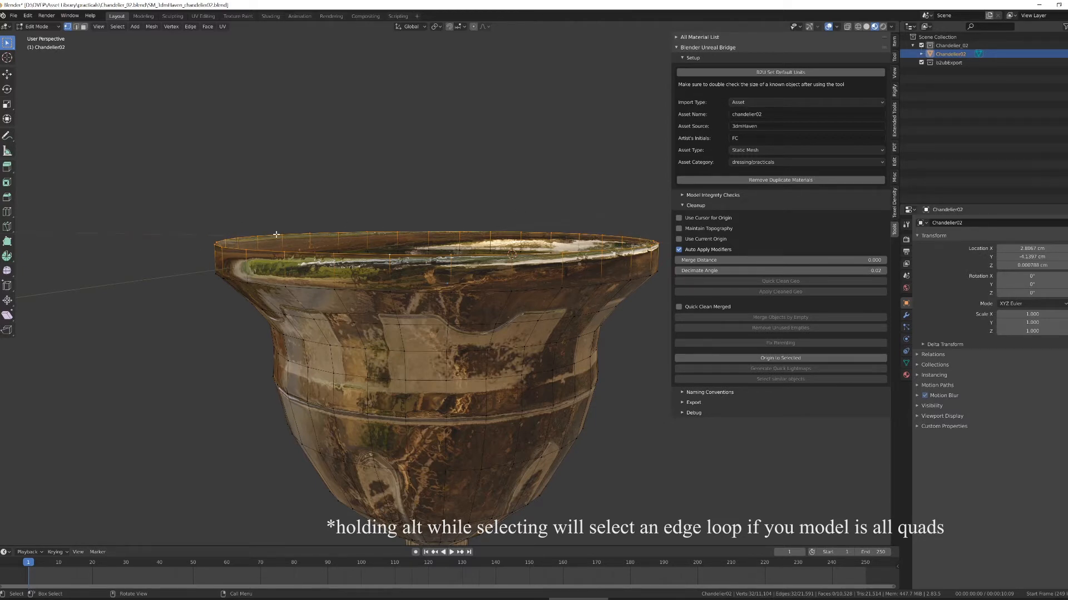
pyautogui.click(780, 358)
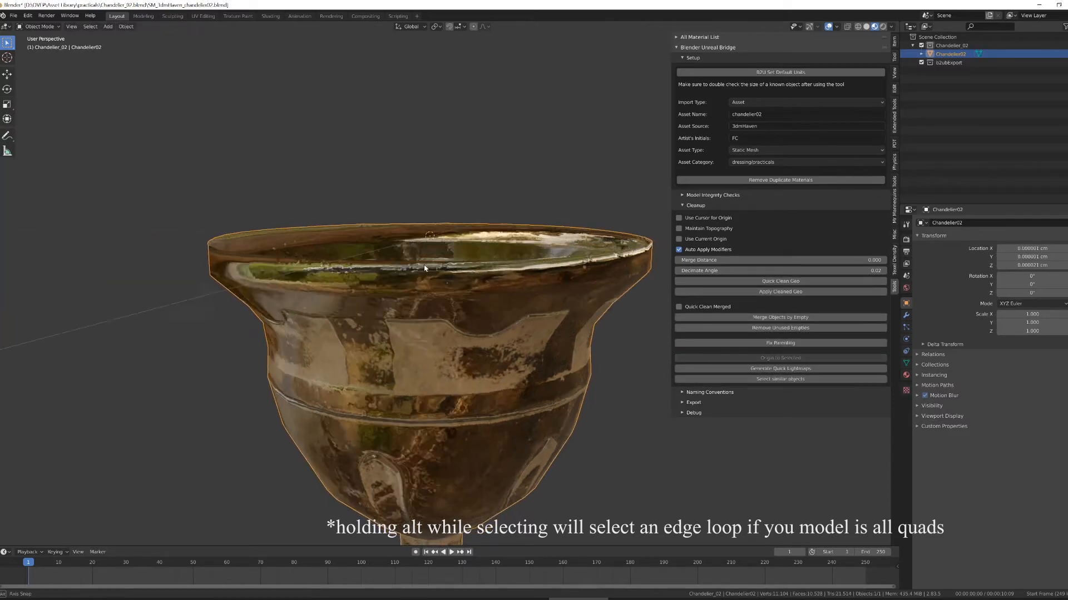
pyautogui.moveTo(425, 269); pyautogui.dragTo(380, 229, button='middle')
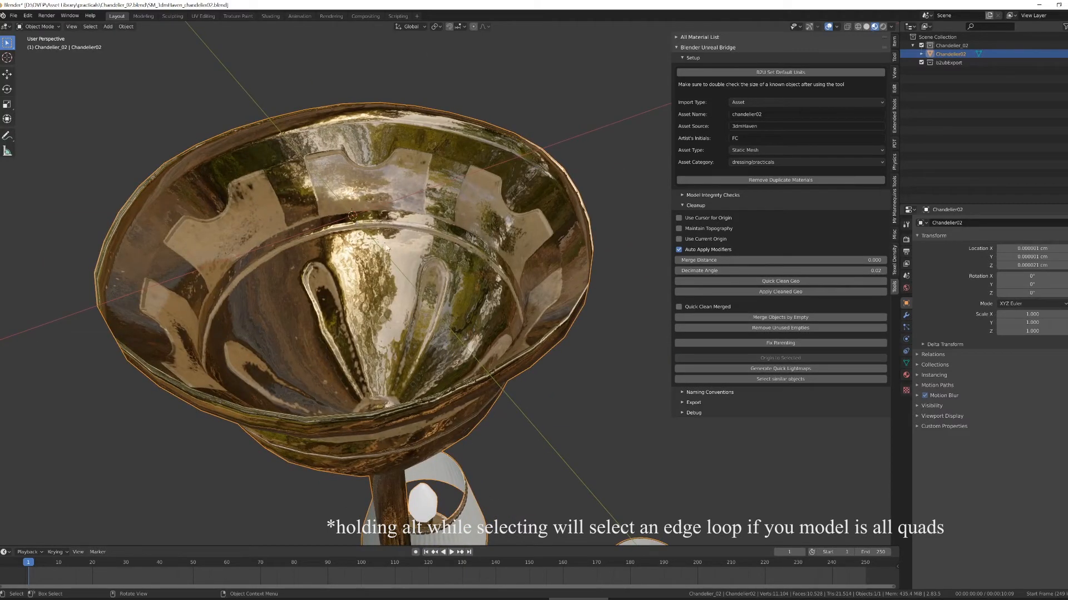
pyautogui.scroll(-11, 387, 248)
pyautogui.moveTo(413, 274); pyautogui.dragTo(431, 282, button='middle')
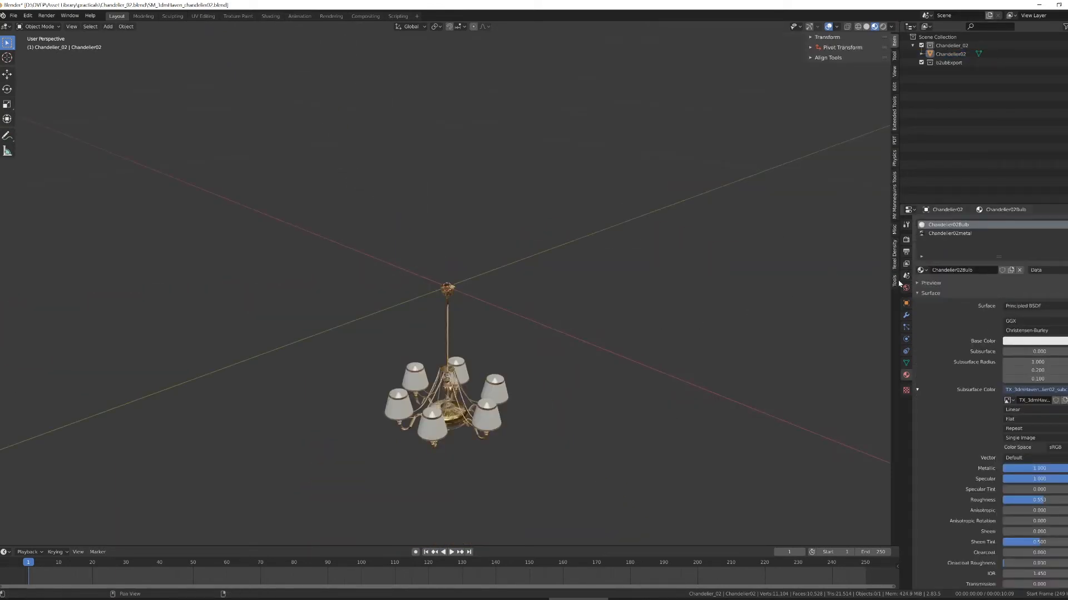
# - Purge all unused data from the chandelier file
pyautogui.press('F3')
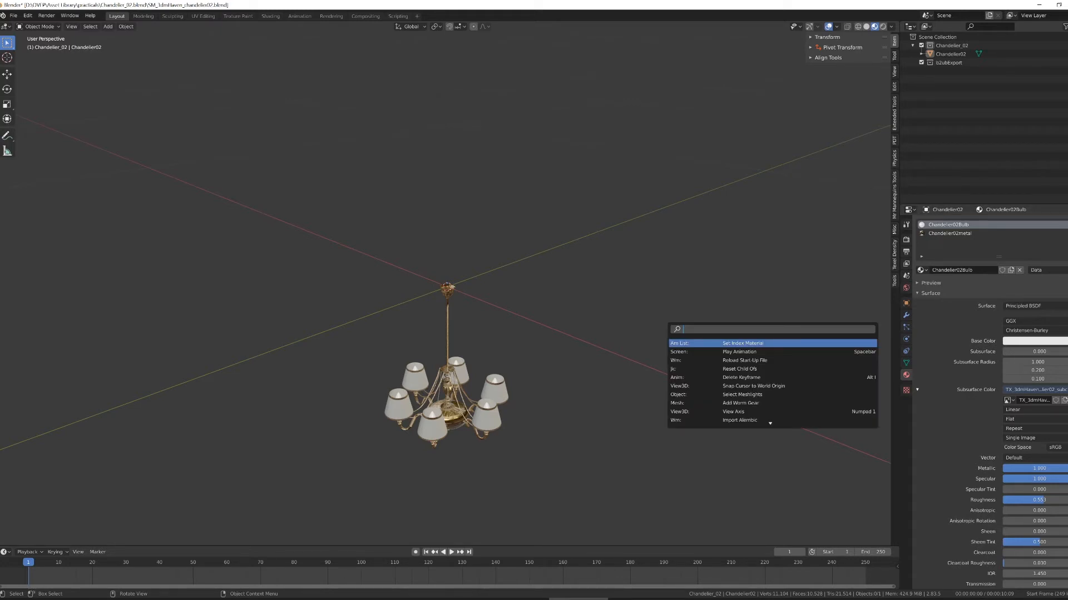
pyautogui.write('purge')
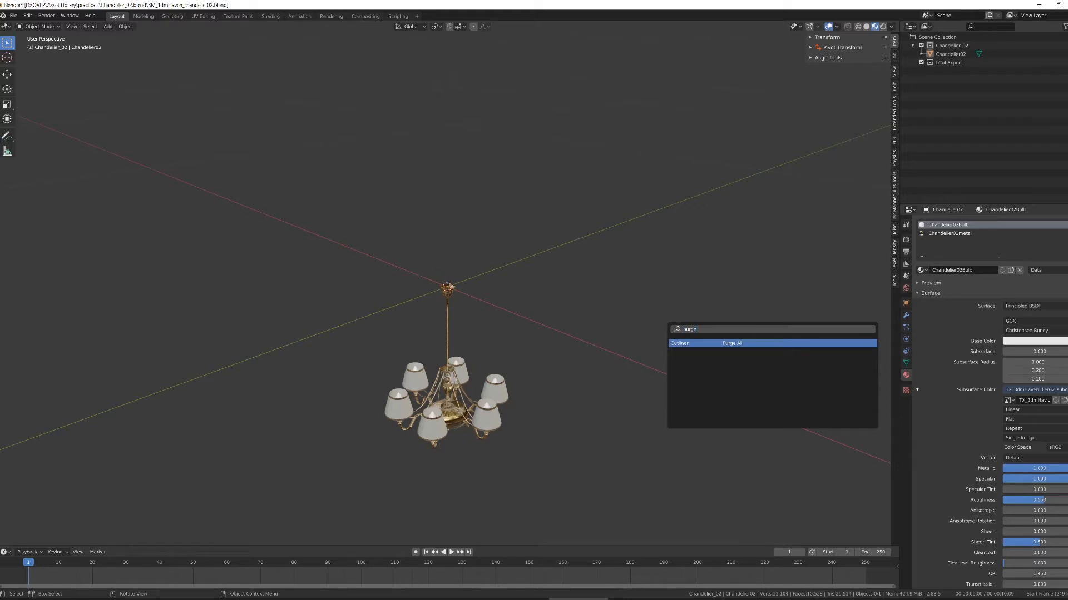
pyautogui.press('Return')
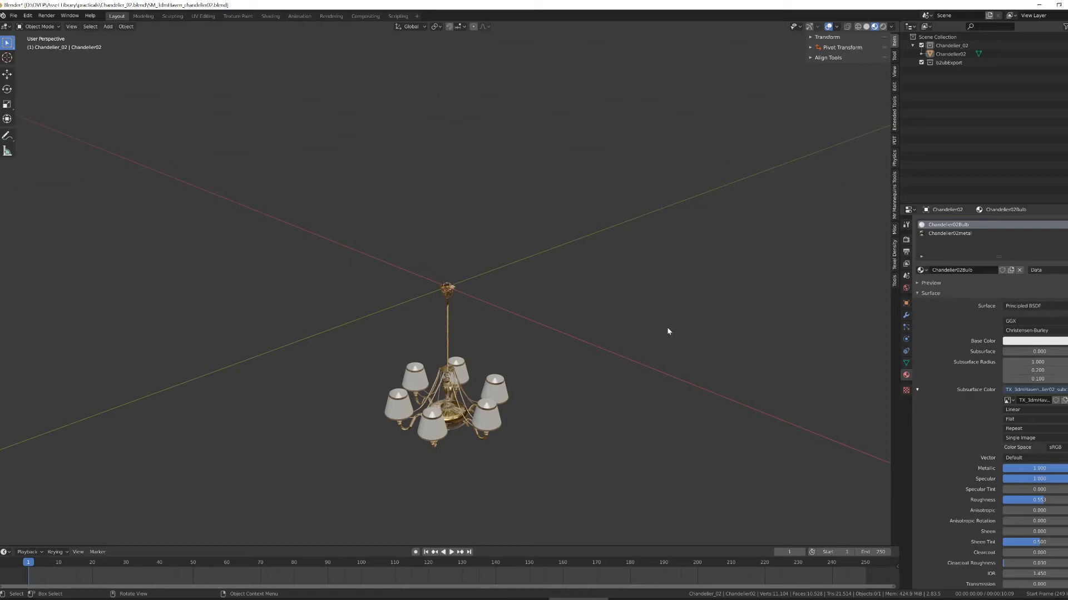
# - Open the Blender Unreal Bridge setup settings, widen them until the labels are readable, and choose Asset as the import type
pyautogui.click(894, 282)
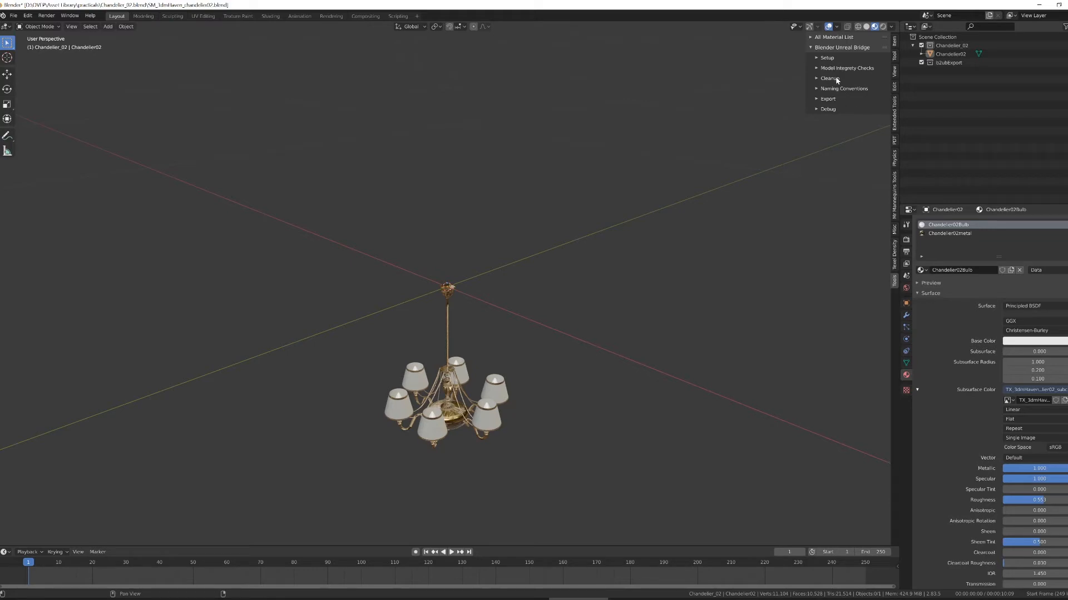
pyautogui.click(816, 58)
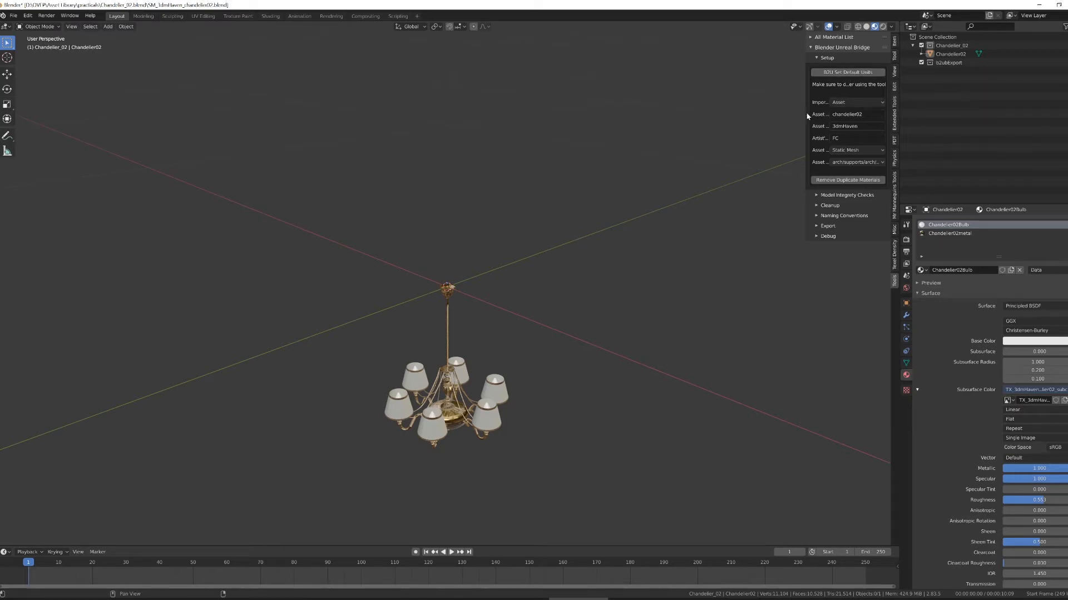
pyautogui.moveTo(807, 115); pyautogui.dragTo(674, 119)
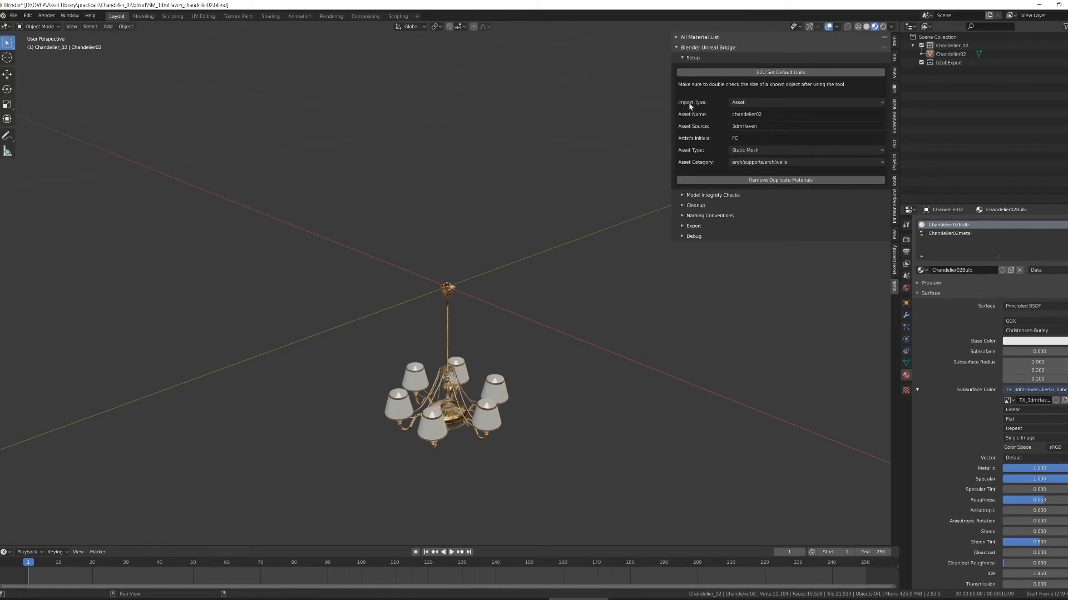
pyautogui.click(737, 102)
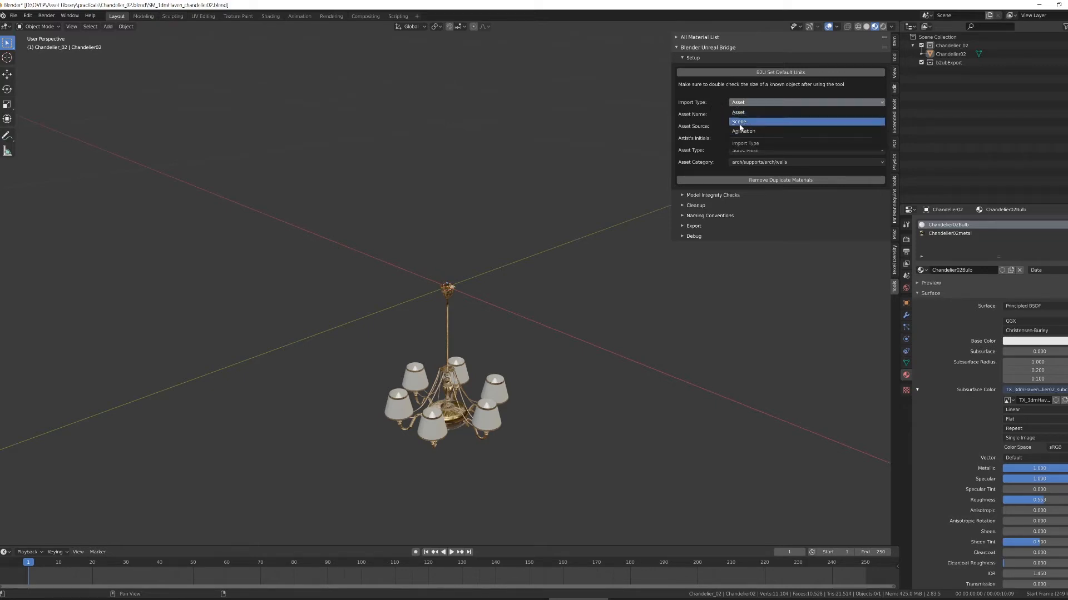
pyautogui.click(737, 114)
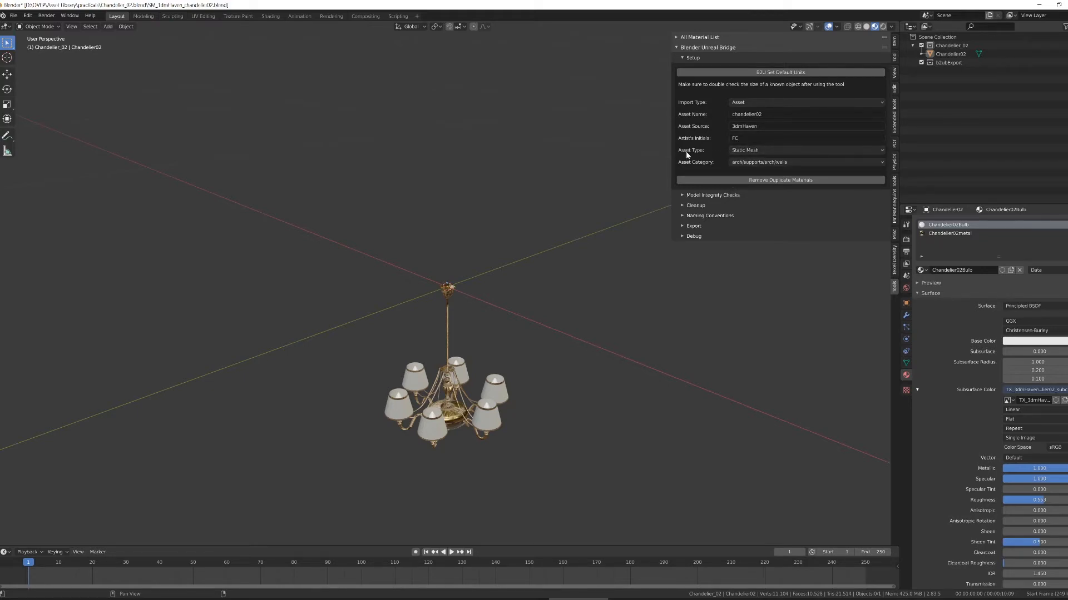
# - Set the asset type to Static Mesh and the asset category to dressing/practicals
pyautogui.click(759, 152)
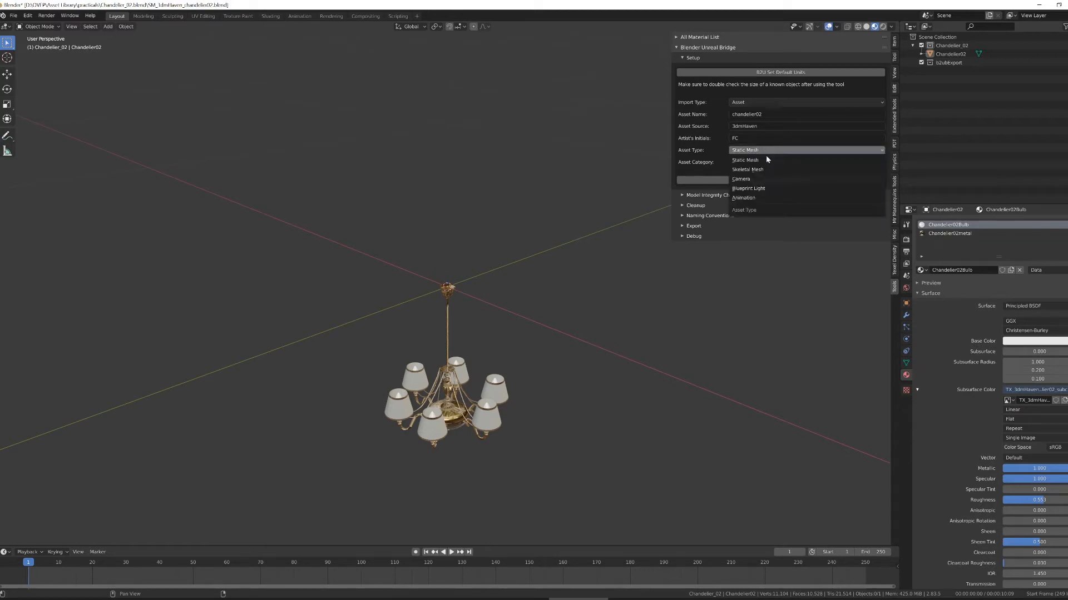
pyautogui.click(775, 160)
pyautogui.click(777, 162)
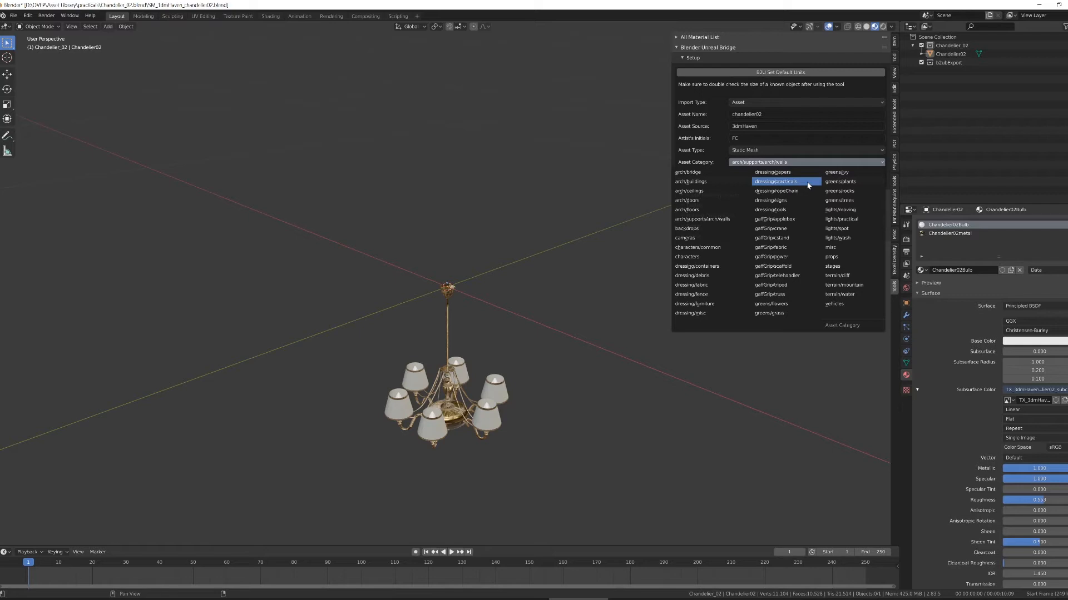
pyautogui.click(807, 185)
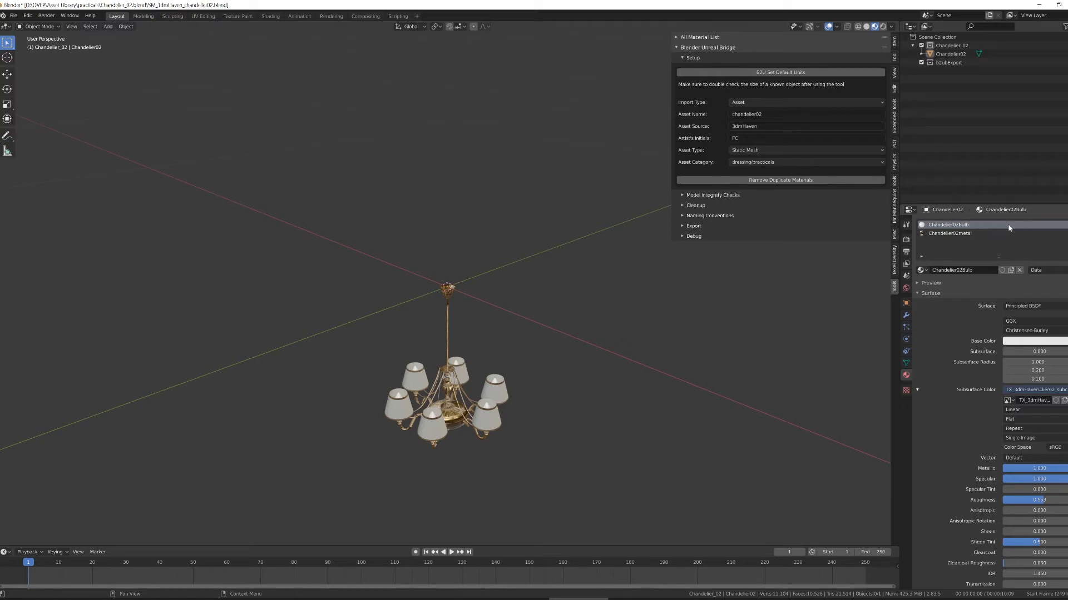
# - Remove duplicate materials and apply the mesh naming convention to the chandelier
pyautogui.click(780, 180)
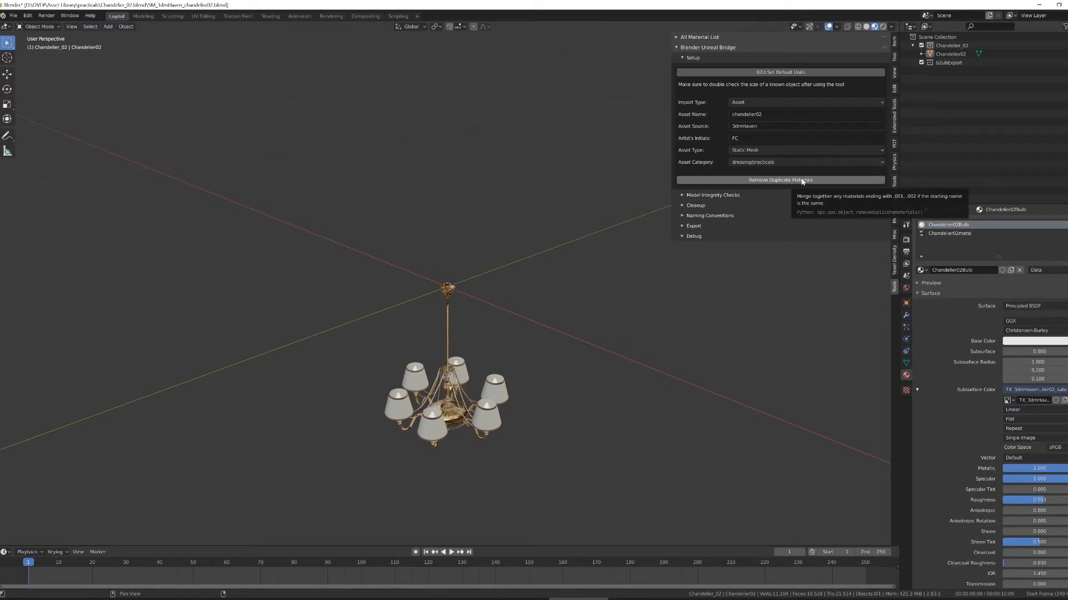
pyautogui.click(706, 58)
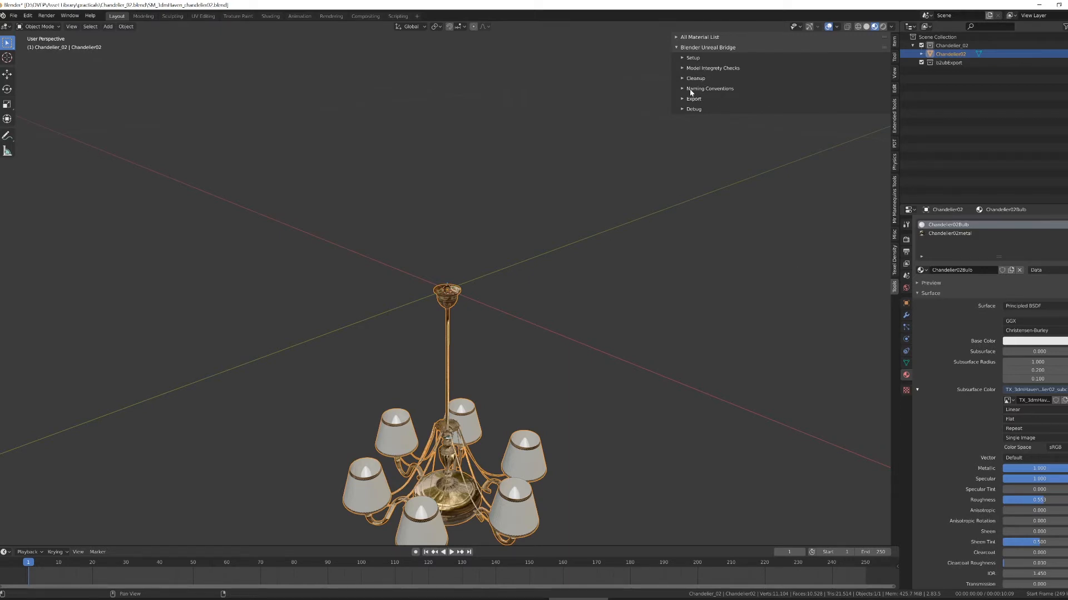
pyautogui.click(684, 90)
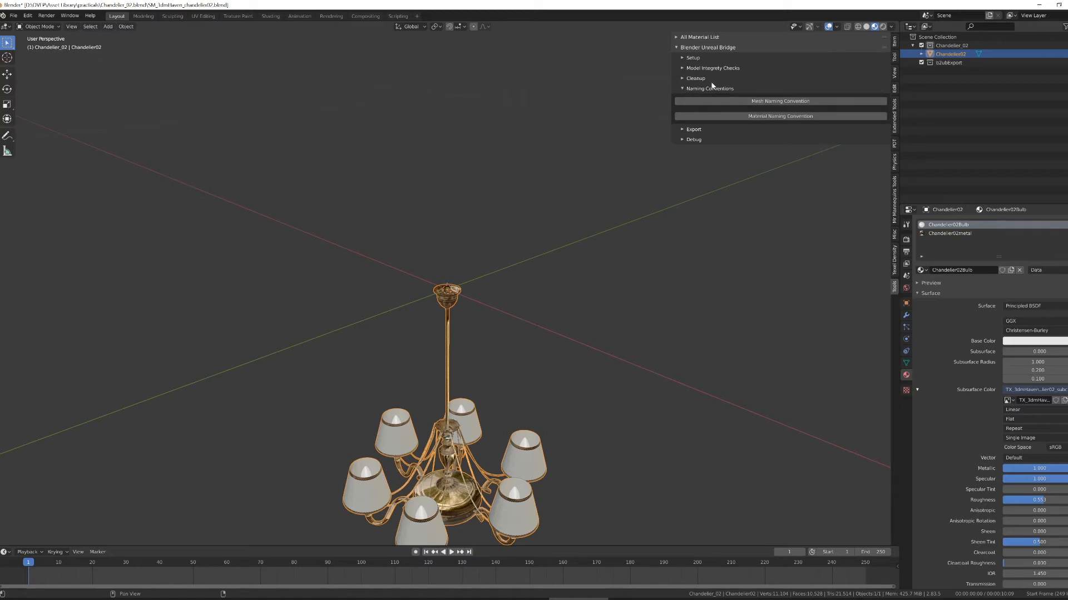
pyautogui.click(833, 116)
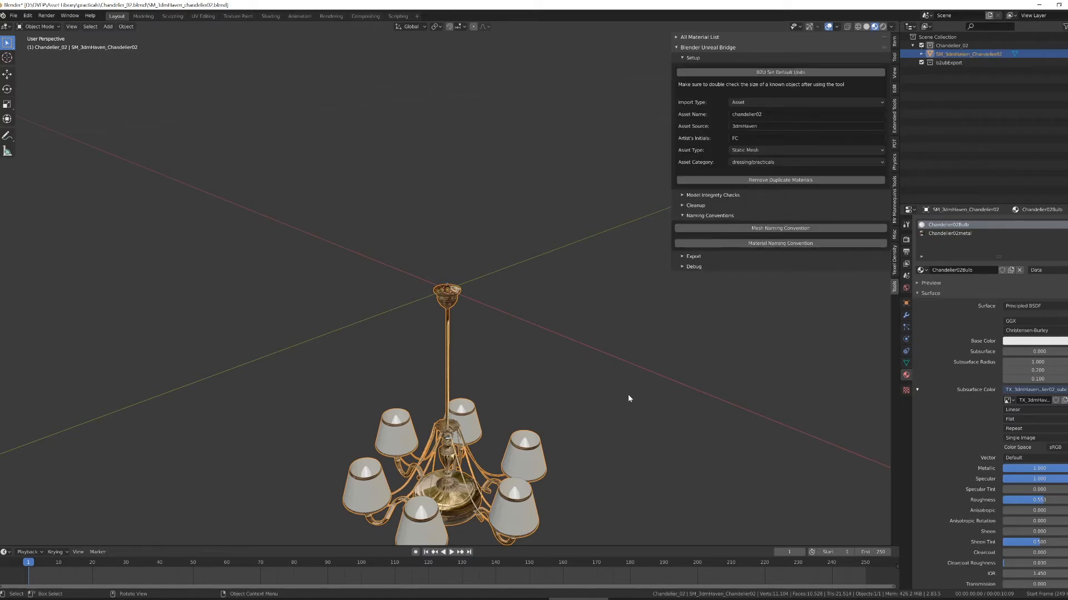
pyautogui.click(518, 396)
pyautogui.click(453, 443)
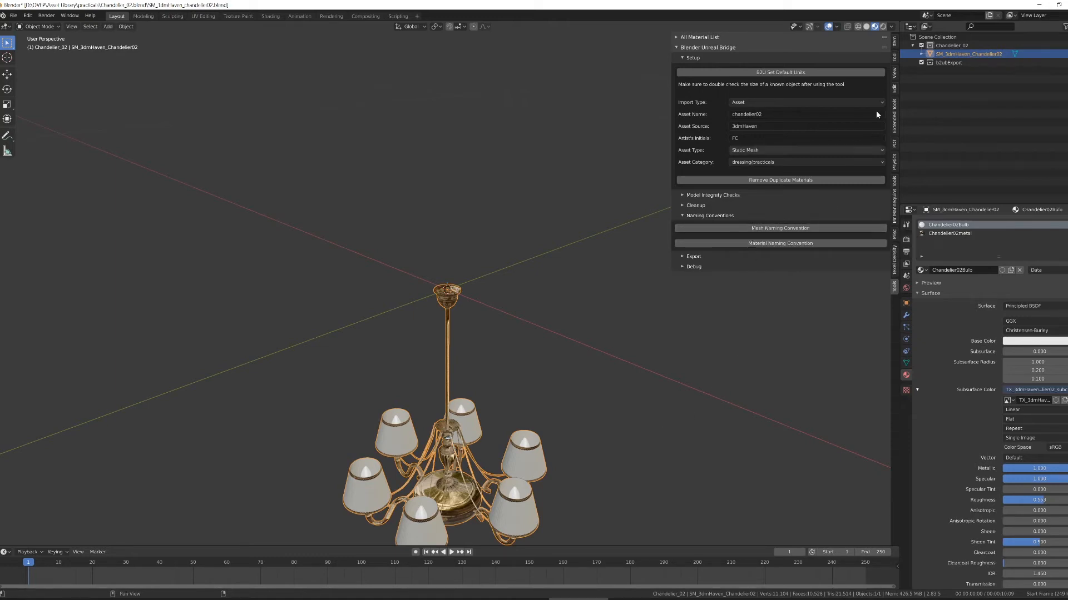
# - Apply the material naming convention and check the base color texture's name on the metal material
pyautogui.click(921, 54)
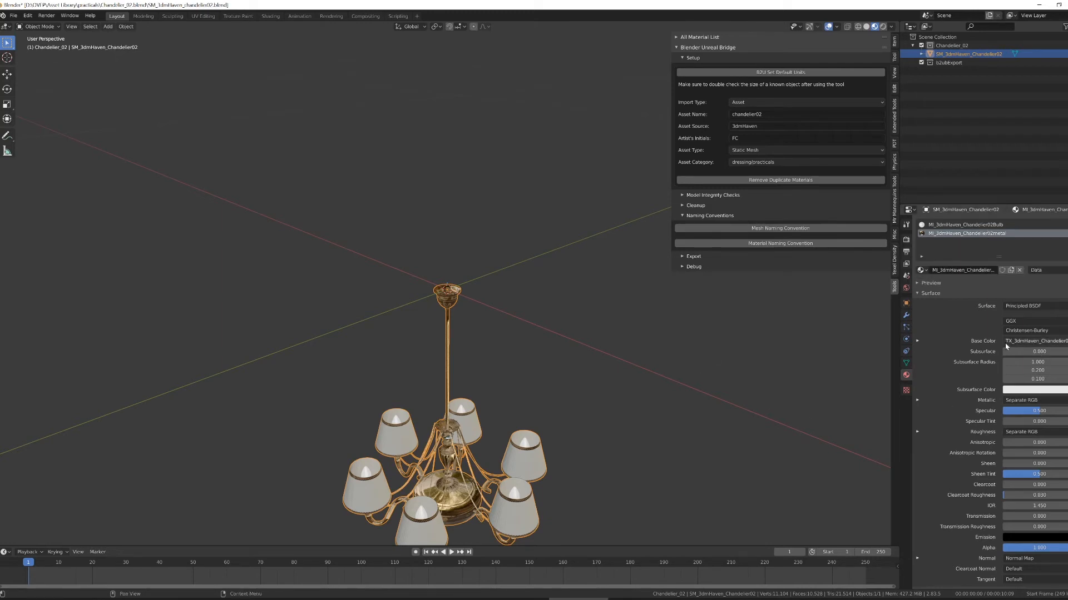
pyautogui.click(1024, 344)
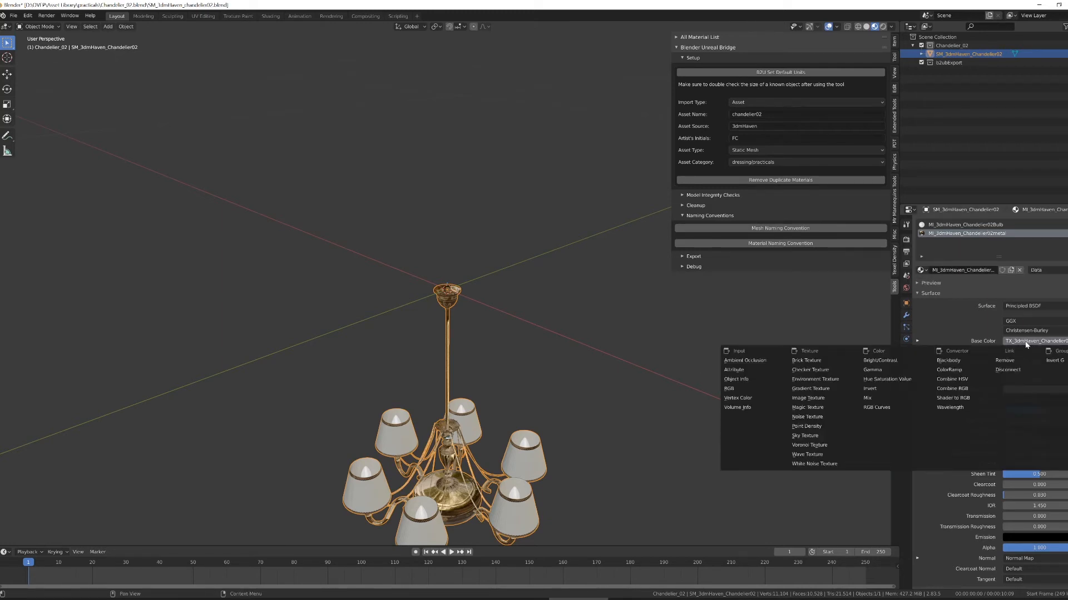
pyautogui.press('Escape')
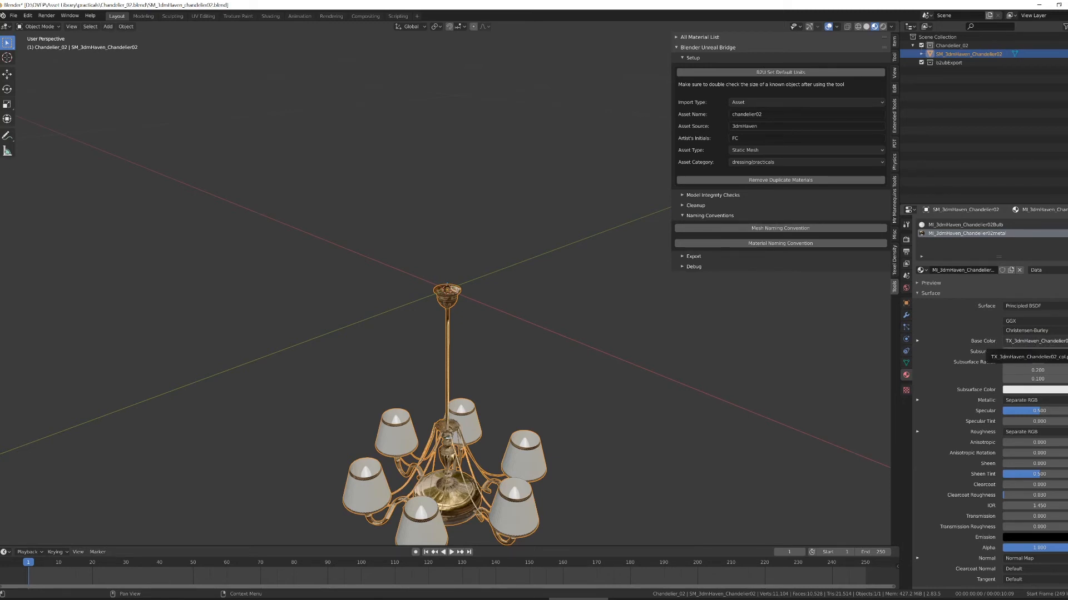
# - Save the blend file and export the chandelier with Export for UE
pyautogui.click(713, 217)
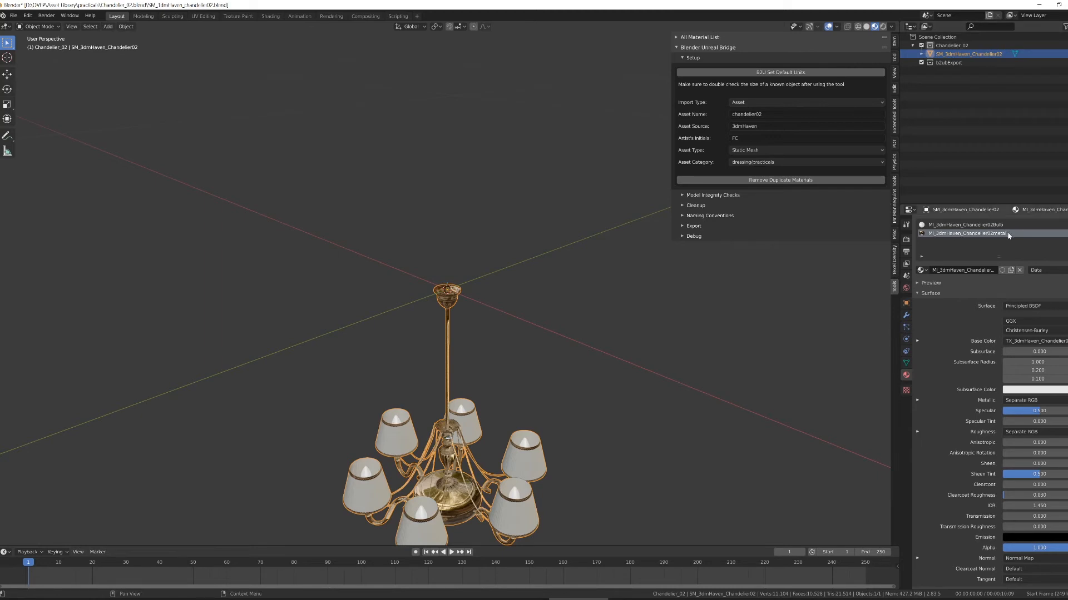
pyautogui.click(692, 228)
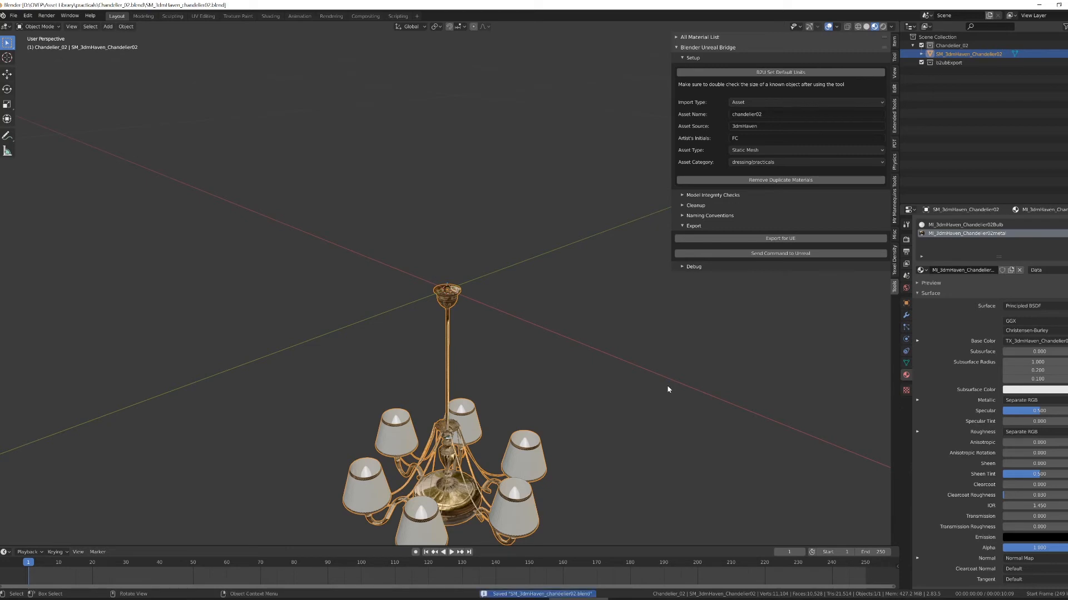
pyautogui.click(738, 242)
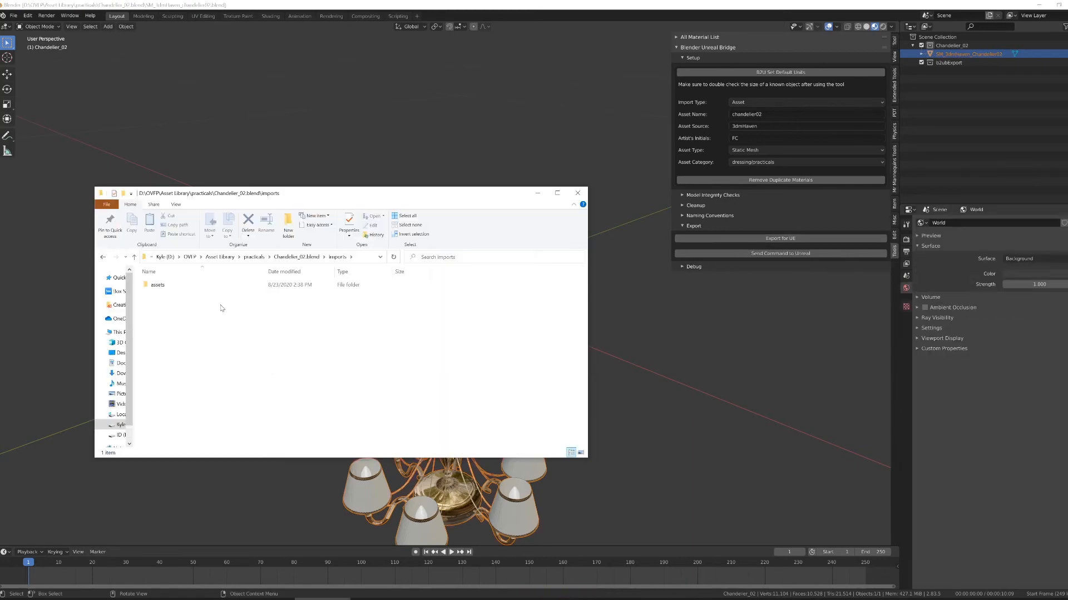
# - Browse the exported assets folder through dressing, practicals and SM_3dmHaven_chandelier02 to the 20200823 textures folder and examine its images
pyautogui.doubleClick(166, 286)
pyautogui.doubleClick(166, 287)
pyautogui.doubleClick(165, 287)
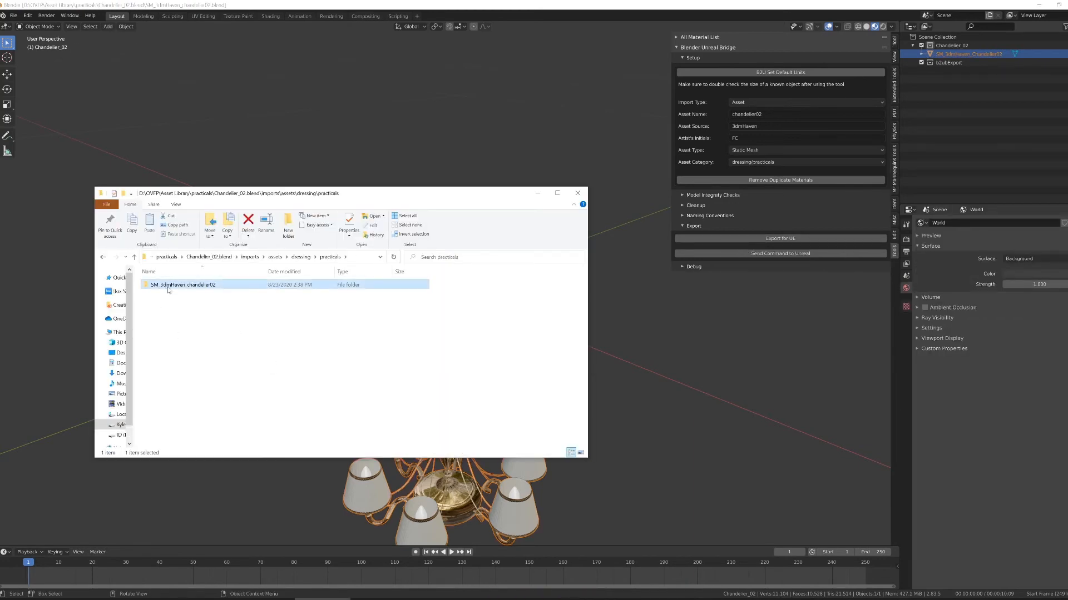
pyautogui.doubleClick(167, 286)
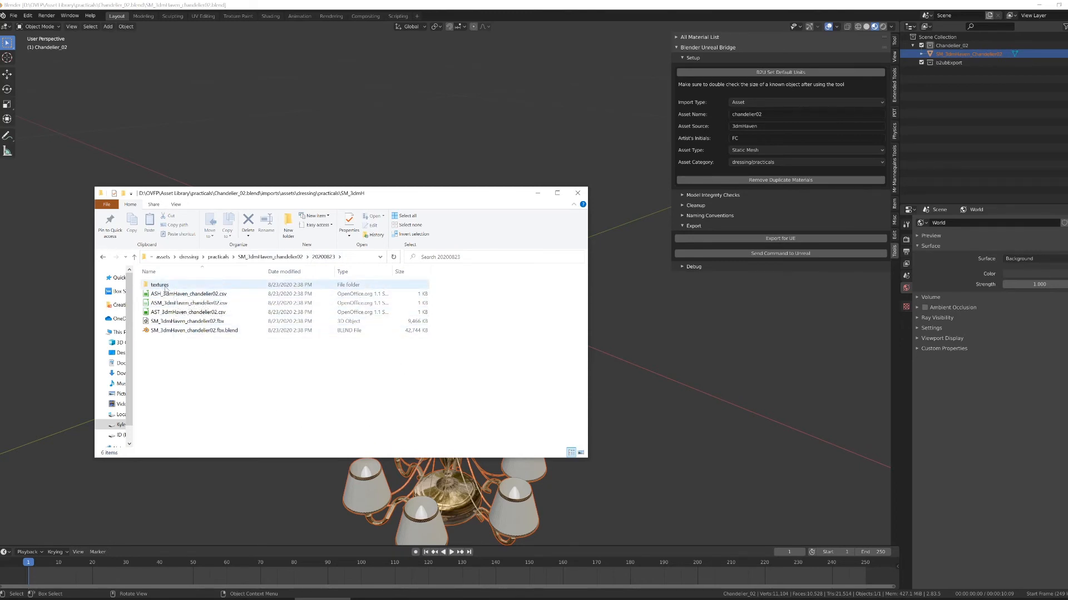
pyautogui.click(185, 285)
pyautogui.doubleClick(186, 287)
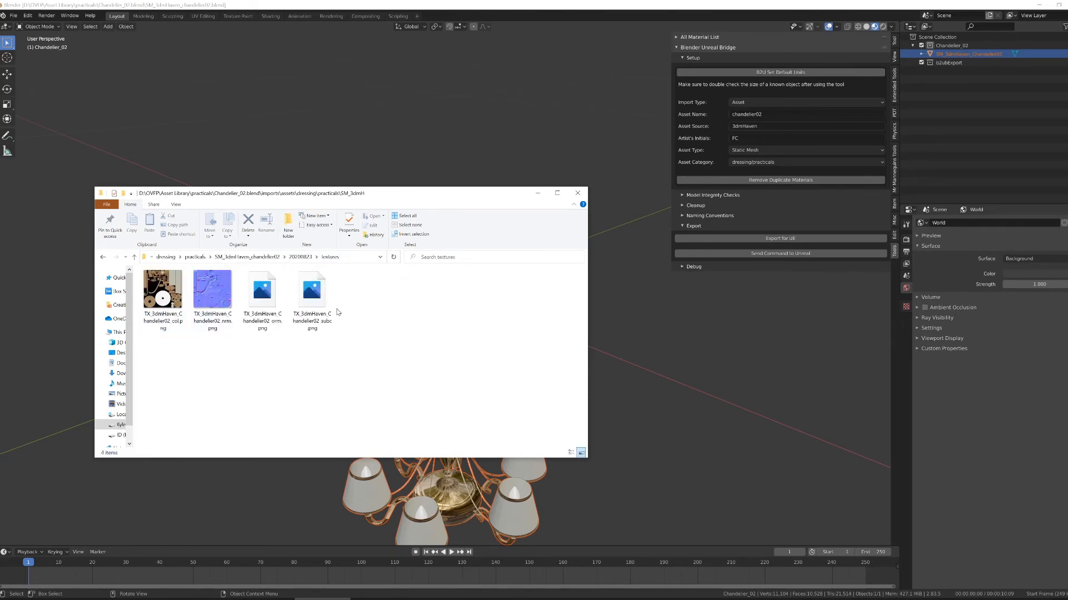
# - Go back to the 20200823 folder and examine the exported CSV, FBX and blend files
pyautogui.hotkey('alt', 'Left')
pyautogui.click(200, 294)
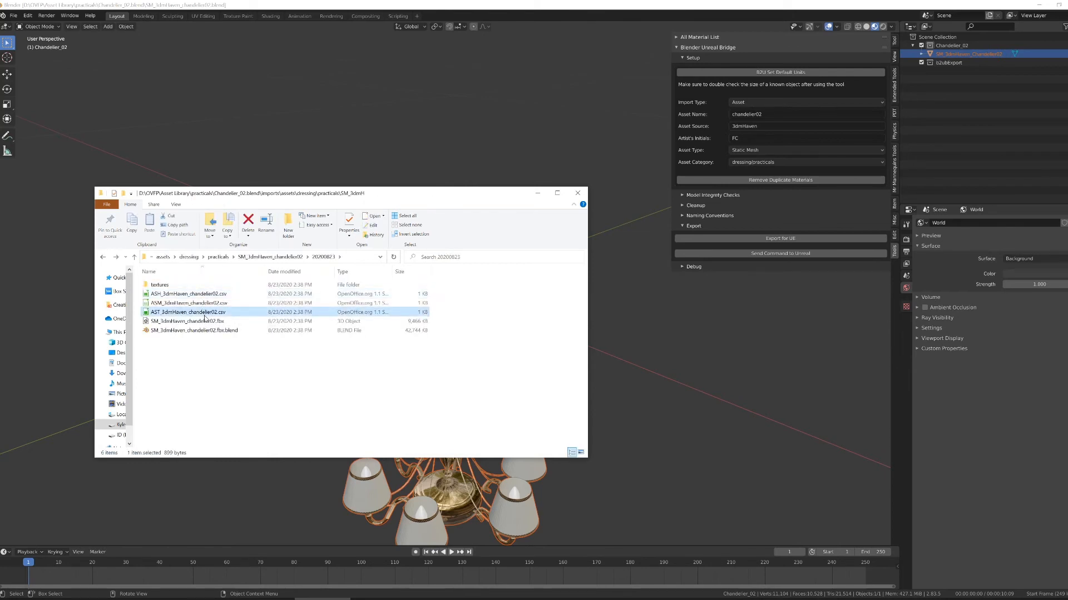
pyautogui.click(207, 303)
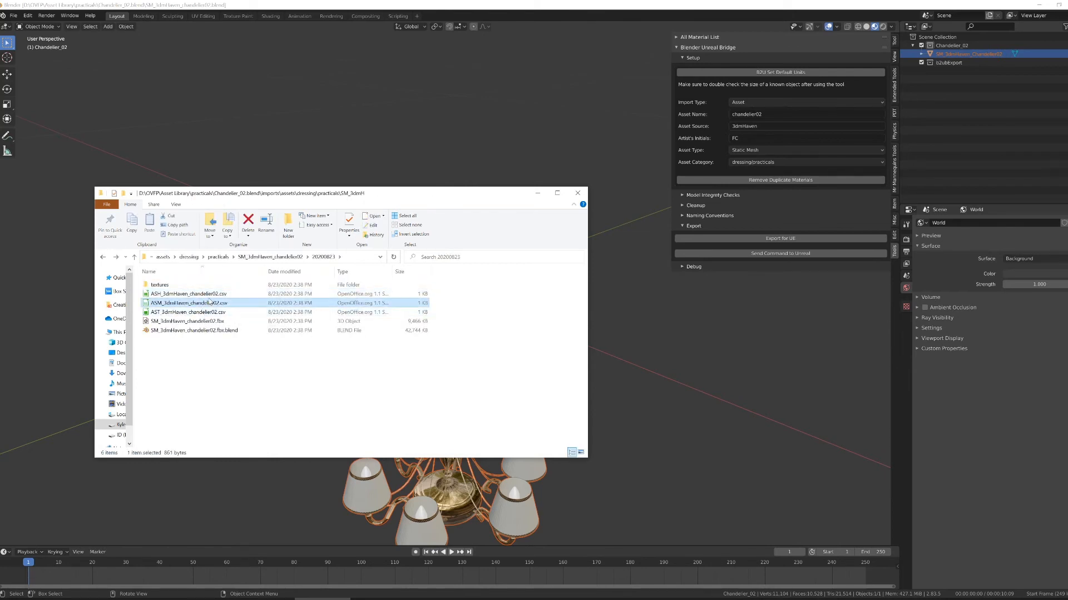
pyautogui.click(207, 296)
pyautogui.click(205, 322)
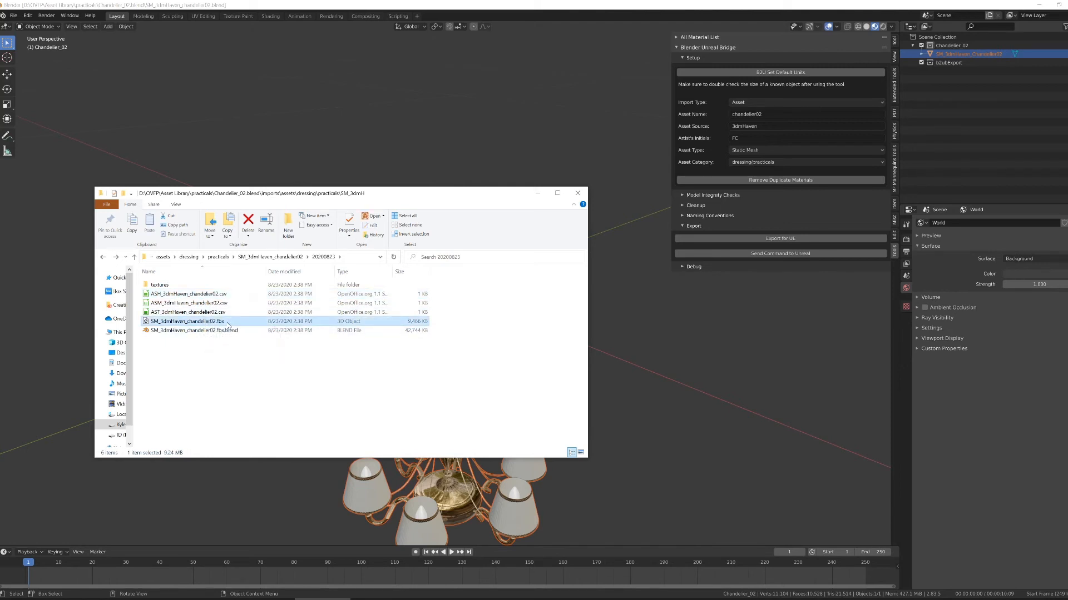
pyautogui.click(243, 342)
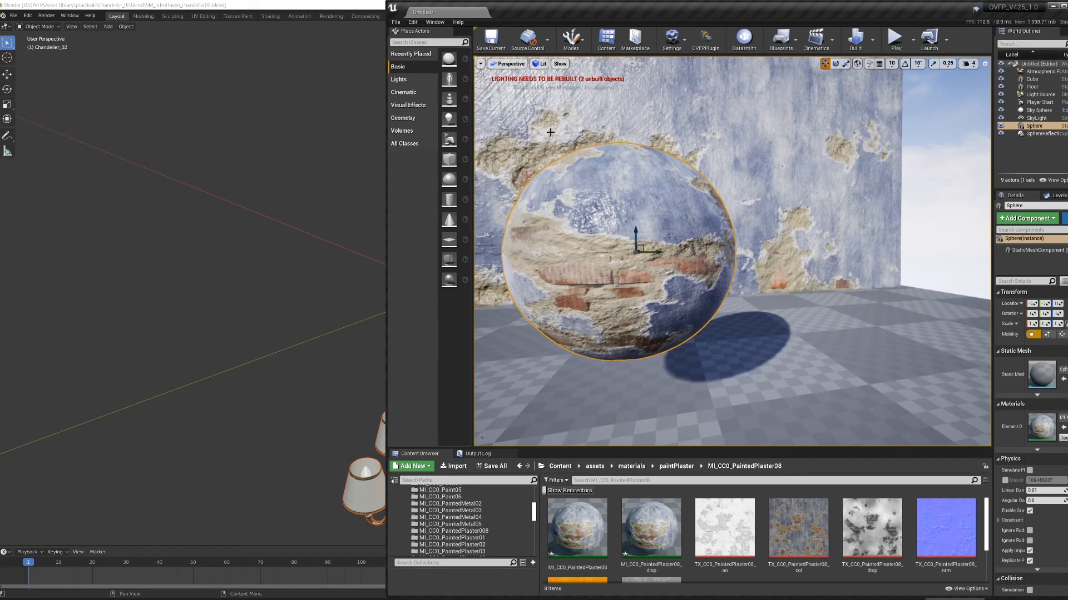
# - Return to Blender and send the import command for the chandelier to Unreal
pyautogui.click(312, 5)
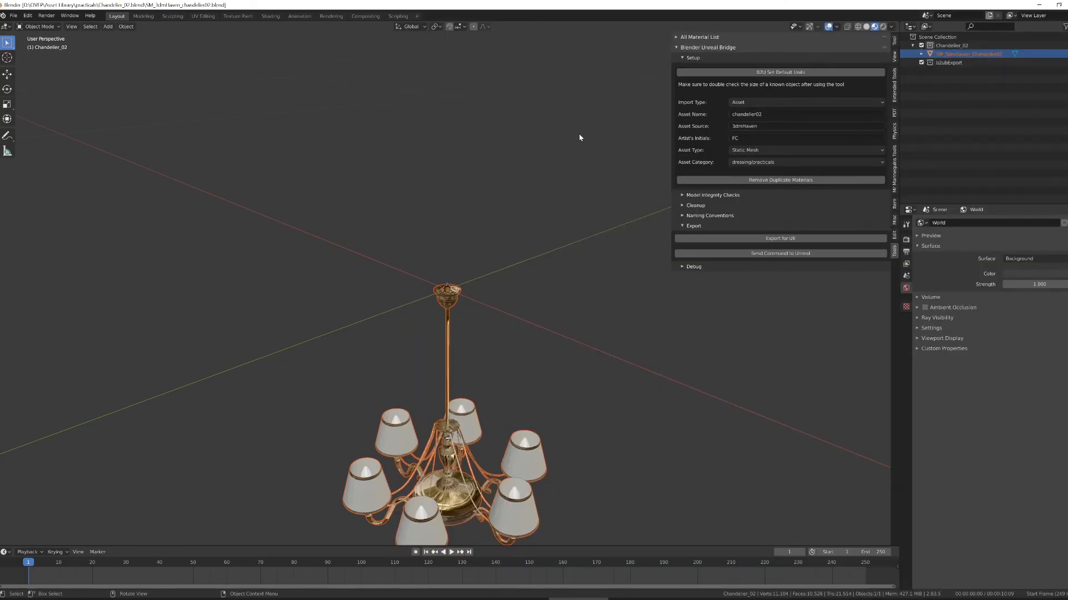
pyautogui.click(754, 254)
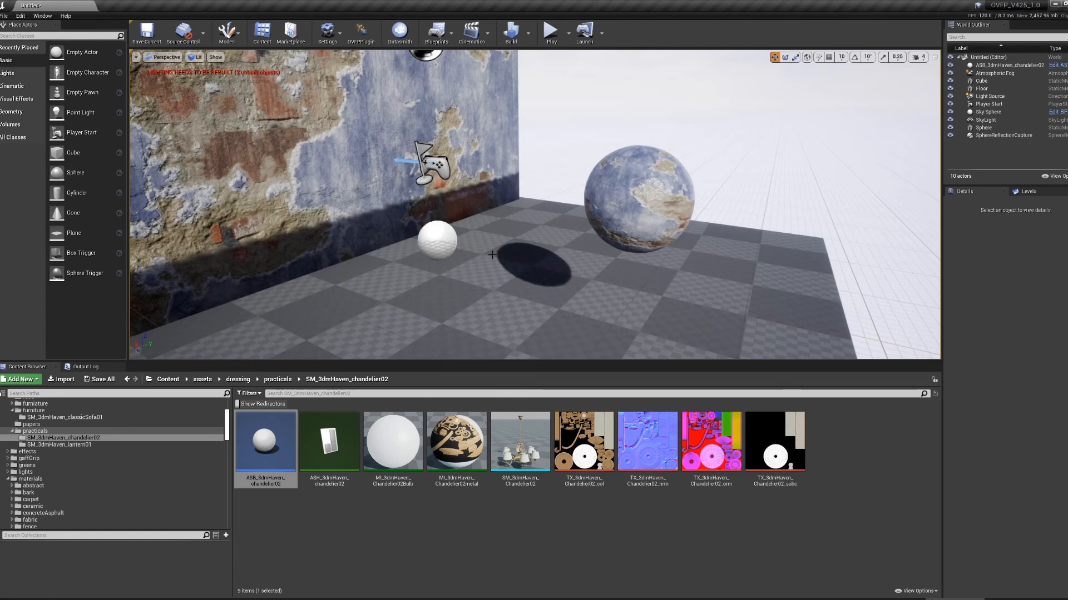
# - In Unreal, delete the ASB_3dmHaven_chandelier02 actor from the level
pyautogui.click(996, 65)
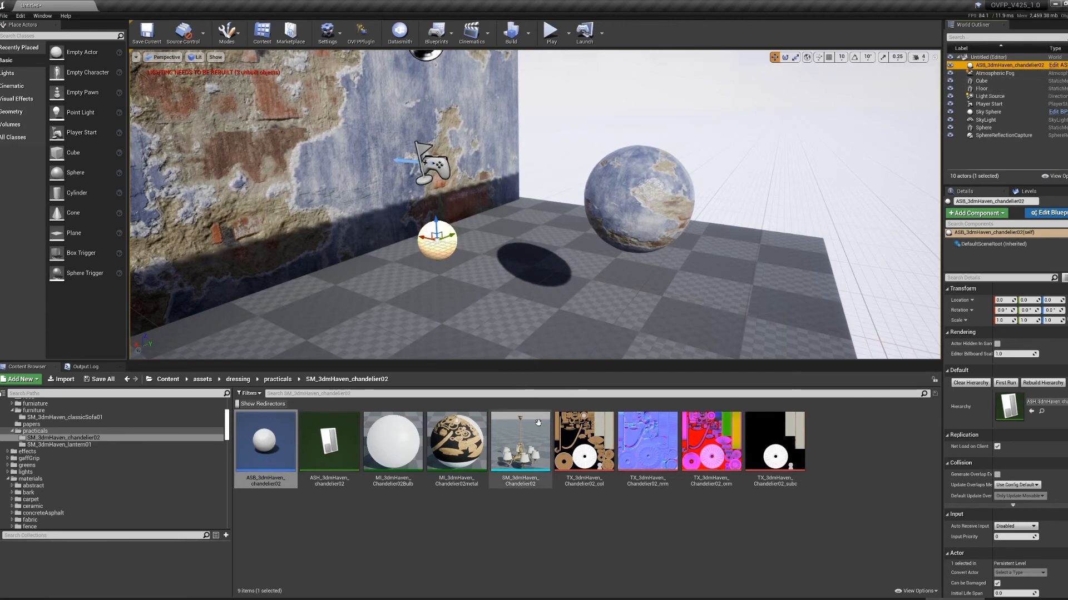
pyautogui.moveTo(522, 261); pyautogui.dragTo(518, 254, button='right')
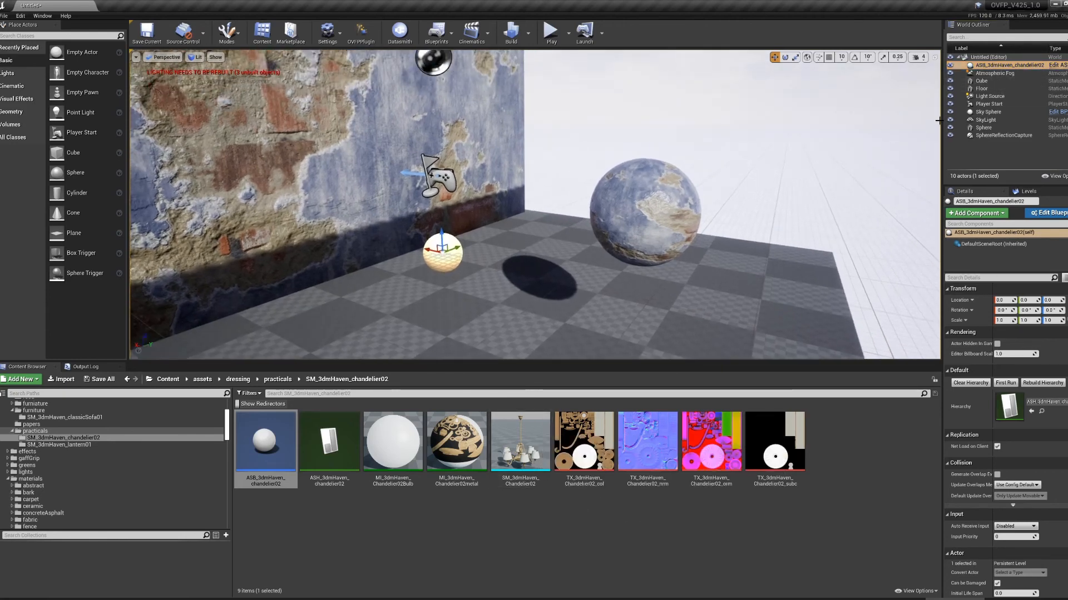
pyautogui.press('Delete')
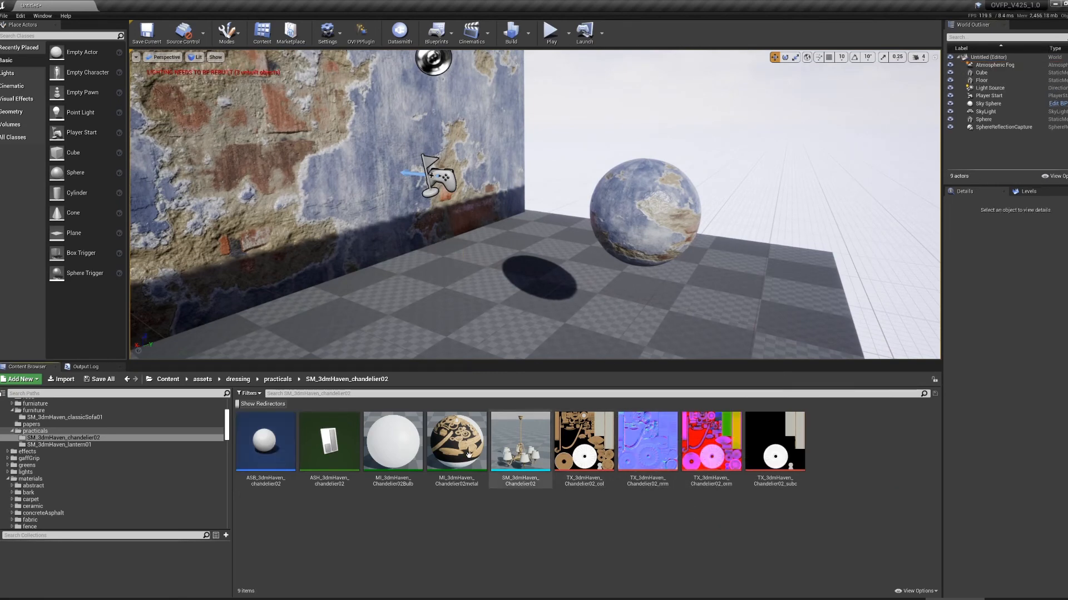
# - Place the SM_3dmHaven_Chandelier02 static mesh in the level, hanging above the floor beside the plaster wall, and focus on it
pyautogui.click(547, 453)
pyautogui.moveTo(553, 453); pyautogui.dragTo(502, 133)
pyautogui.press('f')
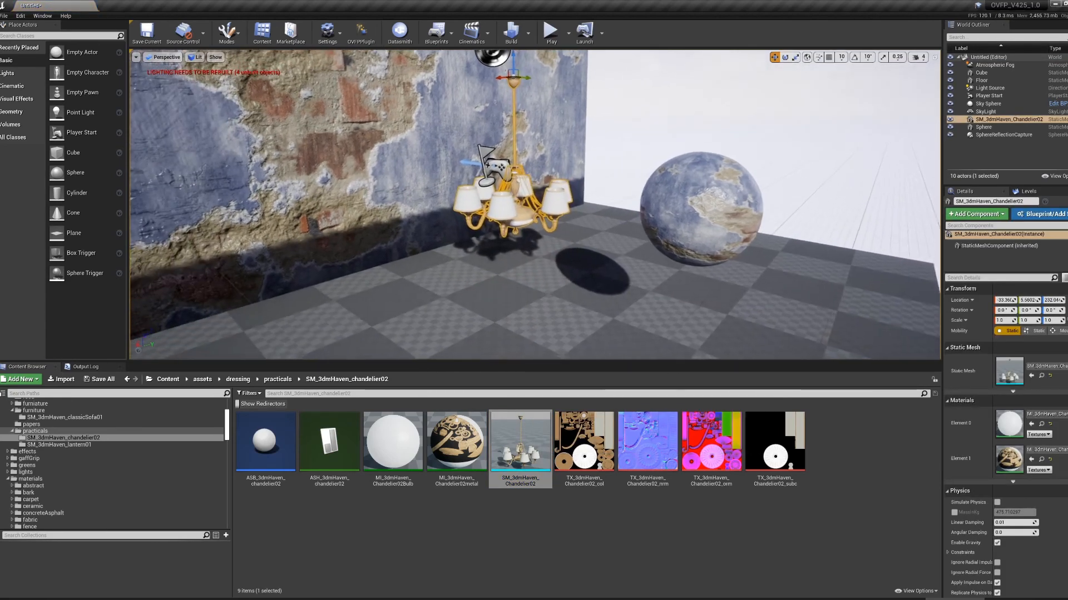
# - Open the chandelier's metal material instance and change its parent material to MM_Swap_Subsurface
pyautogui.doubleClick(470, 444)
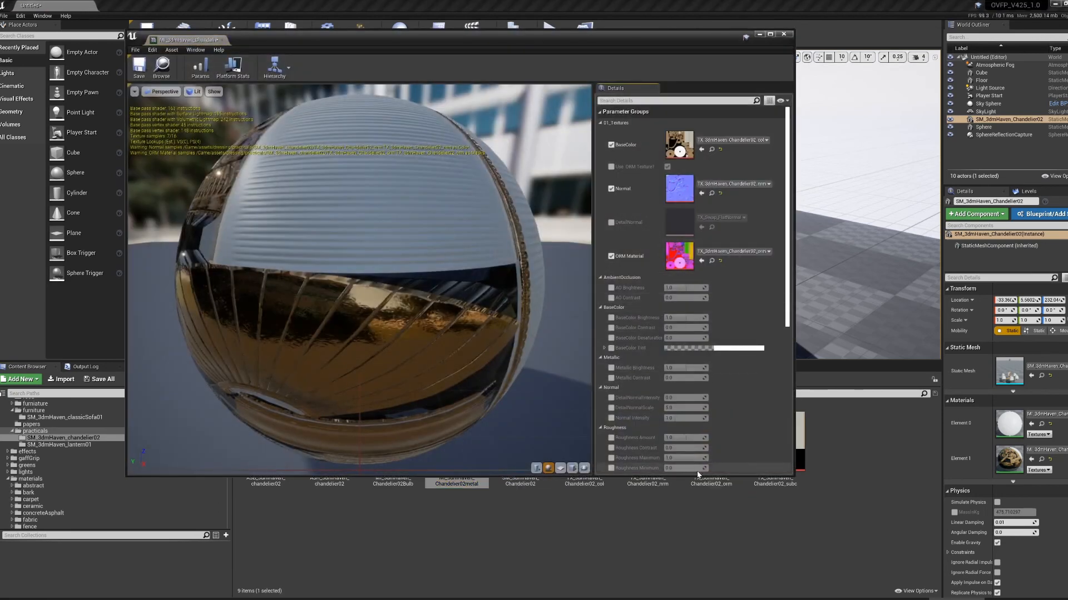
pyautogui.moveTo(688, 477); pyautogui.dragTo(688, 343)
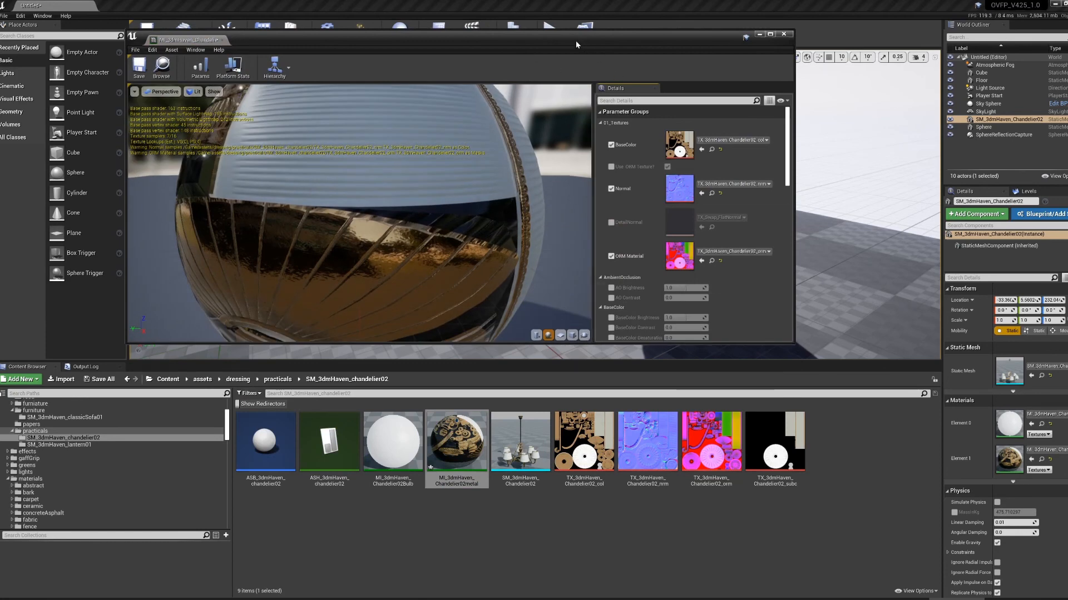
pyautogui.moveTo(576, 41); pyautogui.dragTo(777, 54)
pyautogui.scroll(-5, 588, 256)
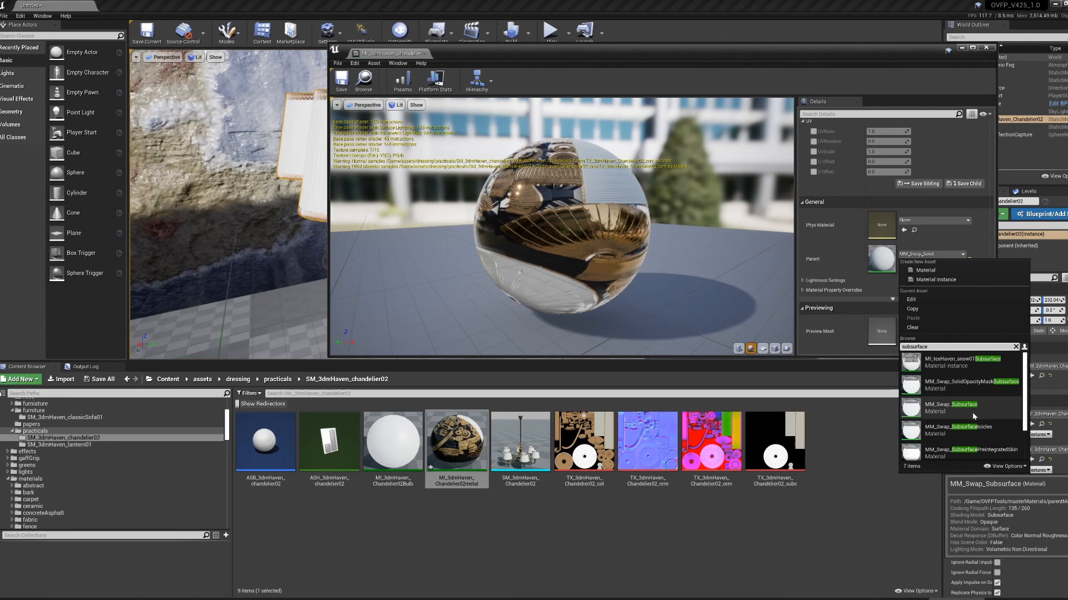
pyautogui.click(972, 412)
# - Assign TX_3dmHaven_Chandelier02_subc as the metal material's Subsurface Color Map and check the lampshades on the chandelier from below
pyautogui.scroll(-1, 912, 252)
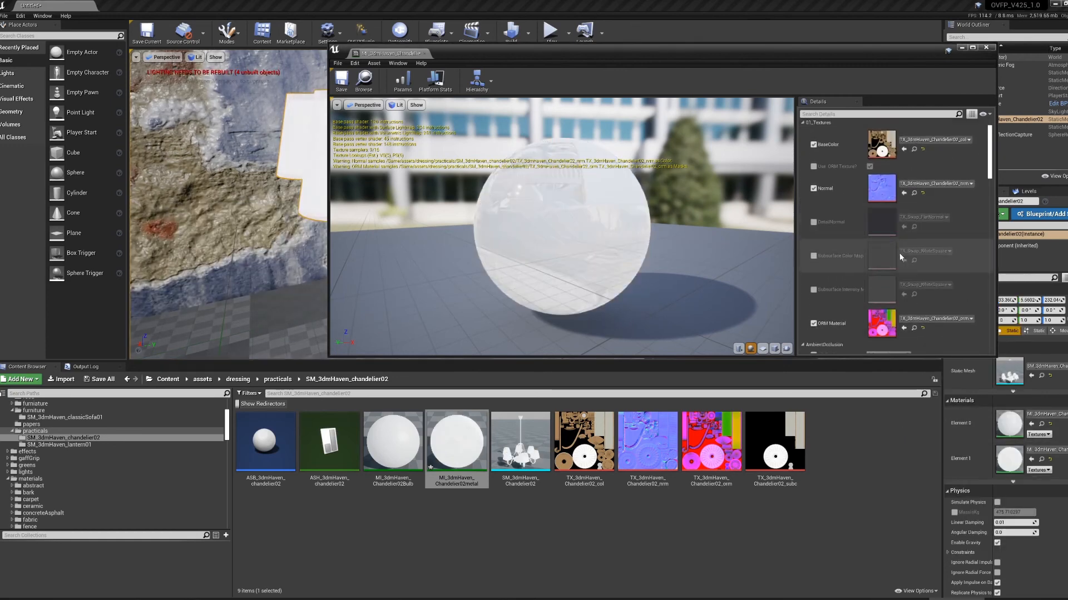
pyautogui.moveTo(793, 449); pyautogui.dragTo(877, 261)
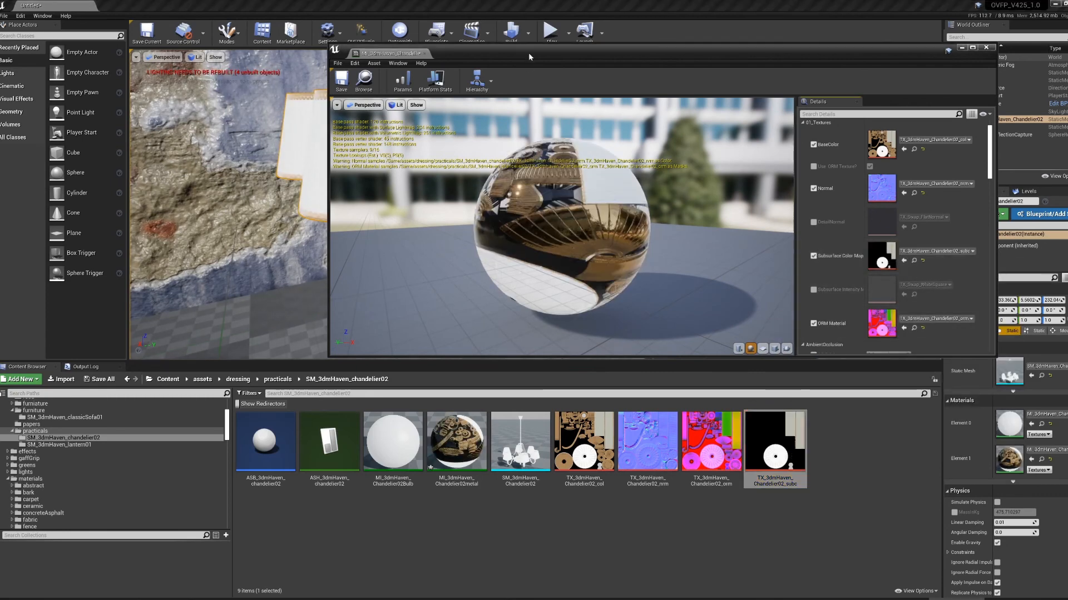
pyautogui.moveTo(666, 262); pyautogui.dragTo(706, 207)
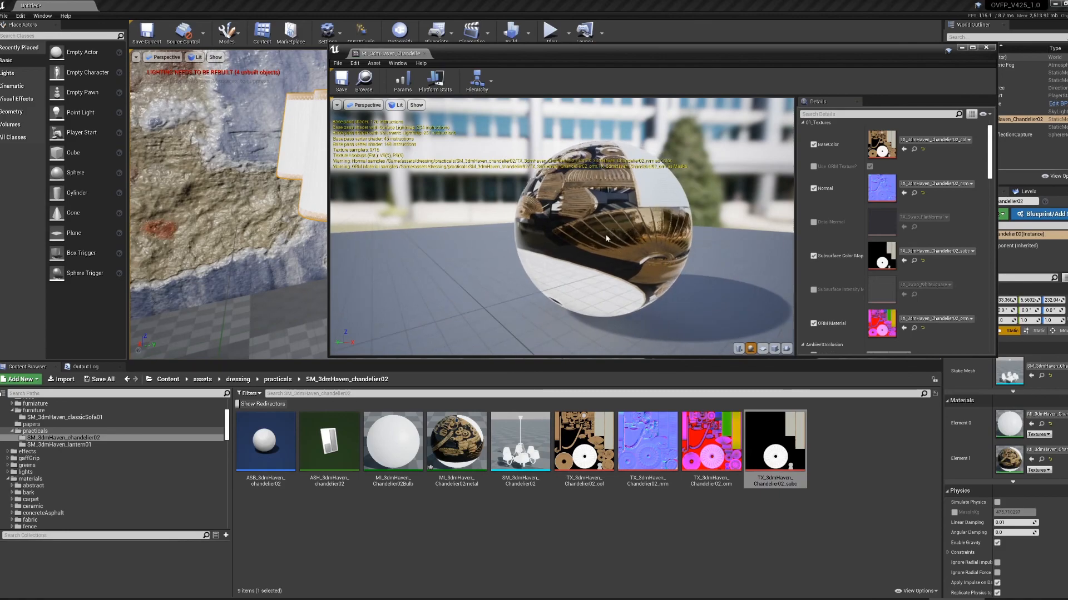
pyautogui.moveTo(936, 49); pyautogui.dragTo(746, 439)
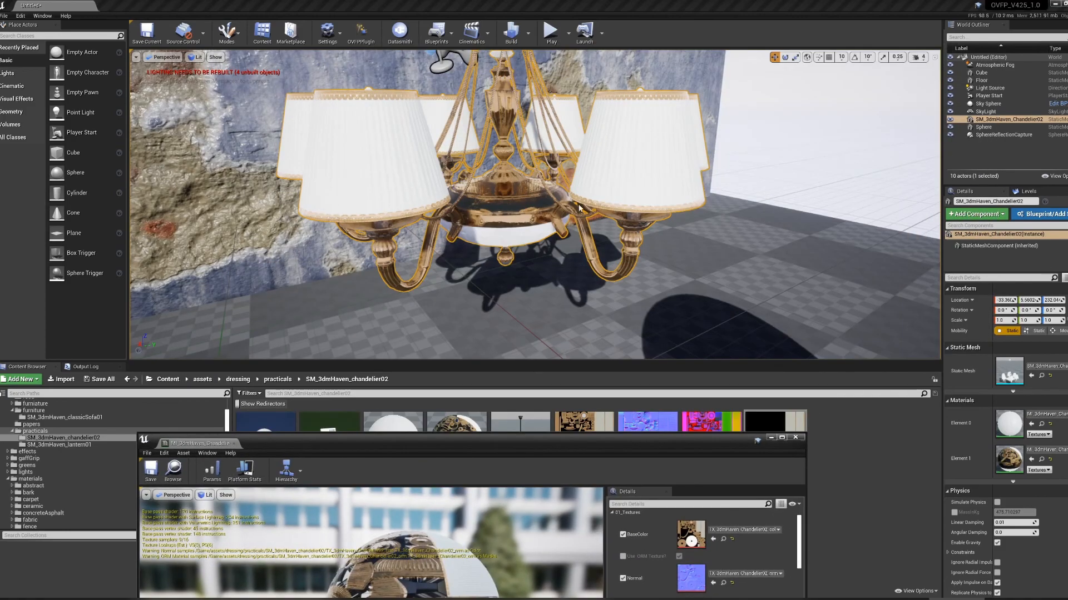
pyautogui.moveTo(542, 206); pyautogui.dragTo(394, 172, button='right')
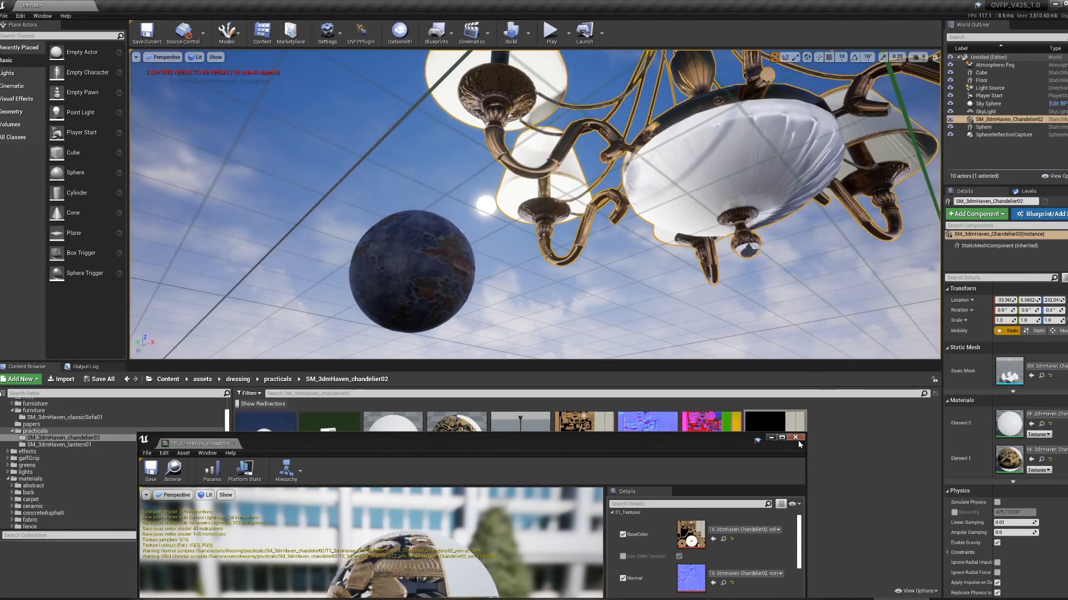
# - Close the metal material and review the parent, emissive and roughness parameters of the MI_3dmHaven_Chandelier02Bulb material instance
pyautogui.click(799, 440)
pyautogui.doubleClick(392, 423)
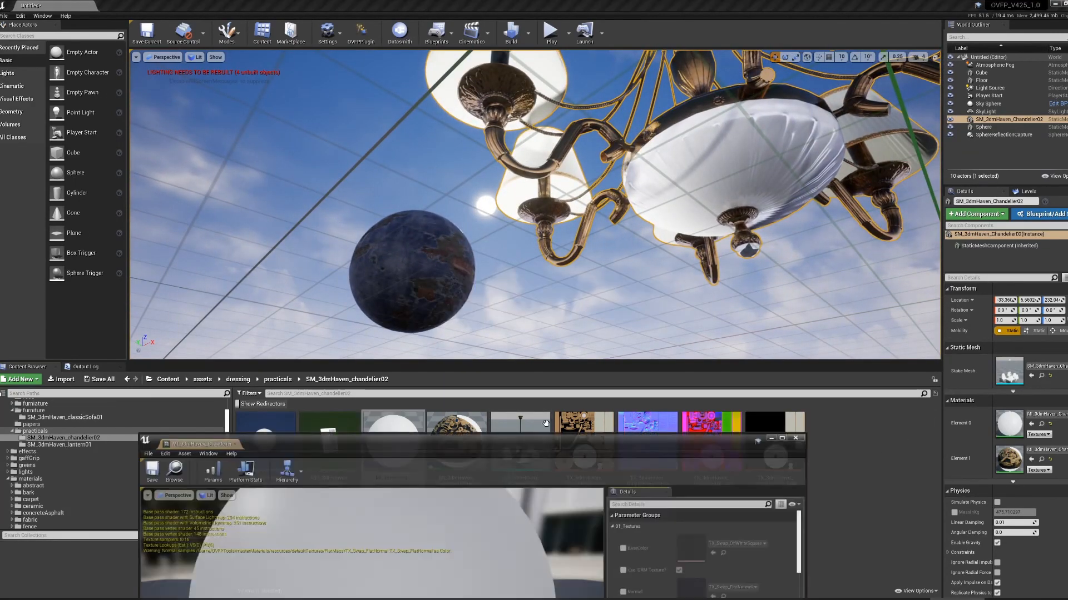
pyautogui.moveTo(455, 444); pyautogui.dragTo(313, 220)
pyautogui.scroll(-5, 548, 382)
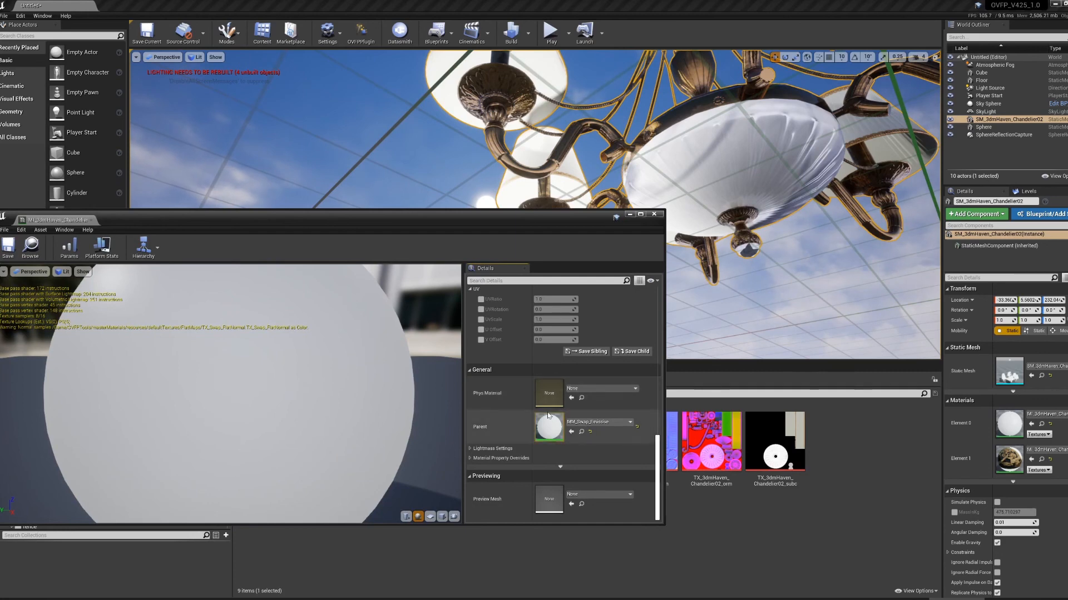
pyautogui.scroll(5, 556, 400)
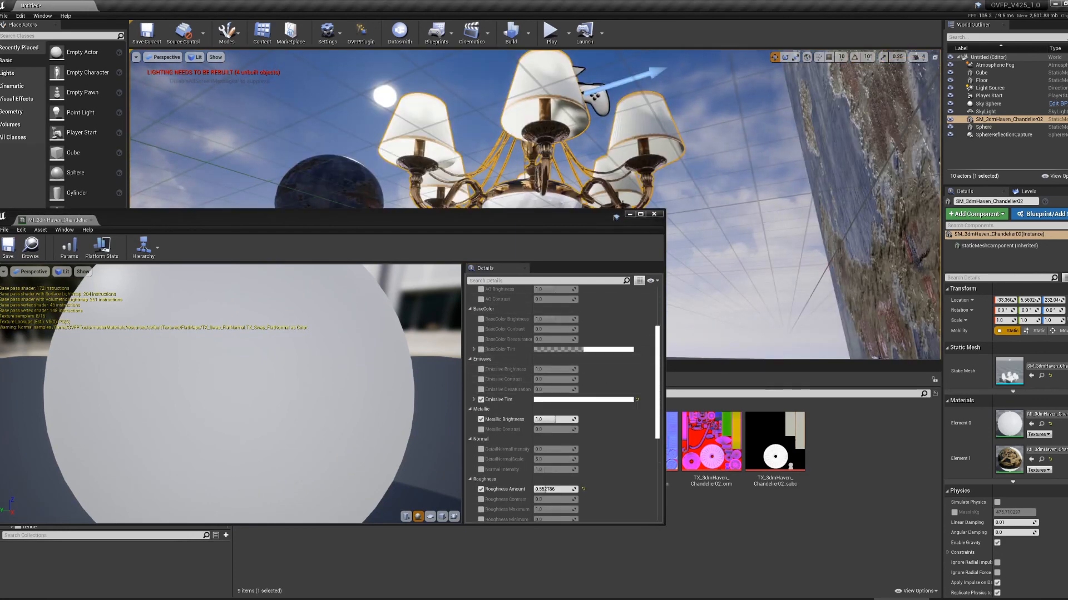
pyautogui.click(654, 214)
# - Inspect the unselected chandelier from the side and try to save the untitled level
pyautogui.keyDown('alt'); pyautogui.moveTo(640, 217); pyautogui.dragTo(720, 301); pyautogui.keyUp('alt')
pyautogui.keyDown('alt'); pyautogui.moveTo(542, 172); pyautogui.dragTo(549, 173); pyautogui.keyUp('alt')
pyautogui.press('Escape')
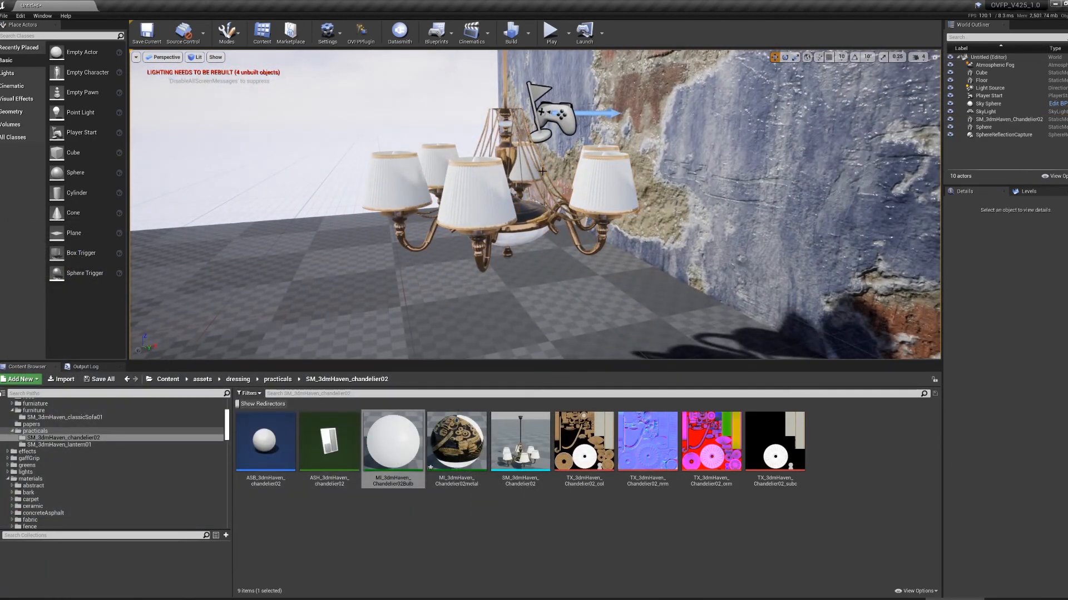
pyautogui.hotkey('ctrl', 's')
pyautogui.click(774, 438)
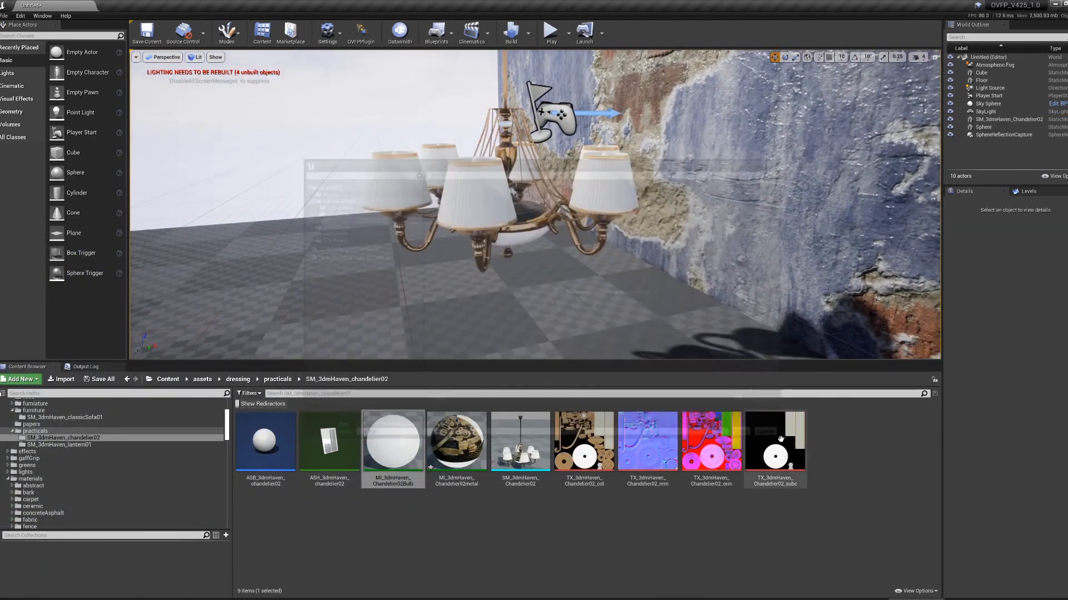